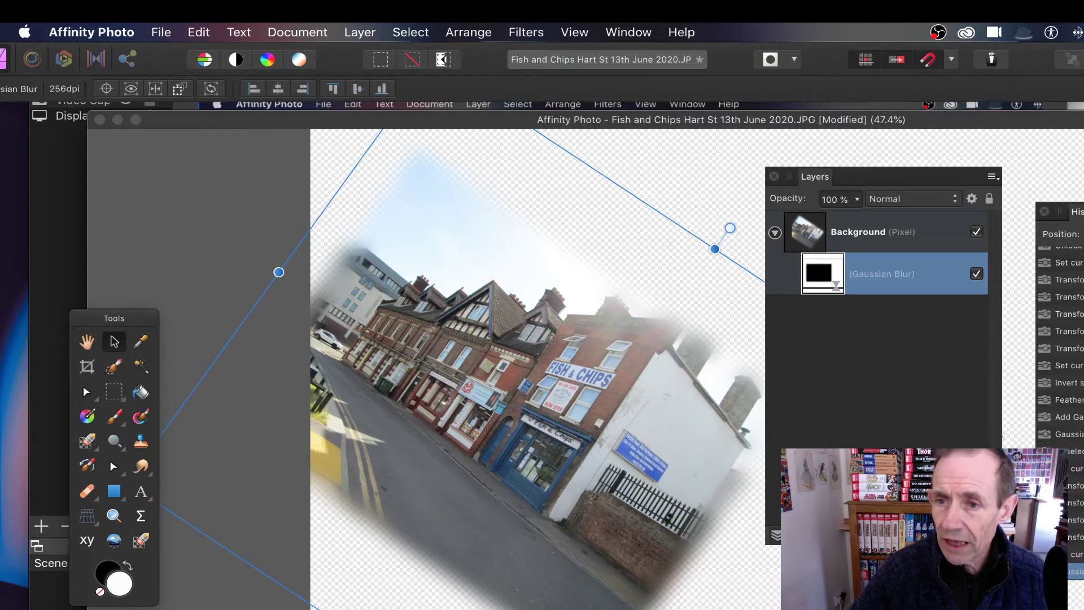
Revert History to the unrotated, unblurred photo, clear the selection, and unlock the Background layer
click(1069, 263)
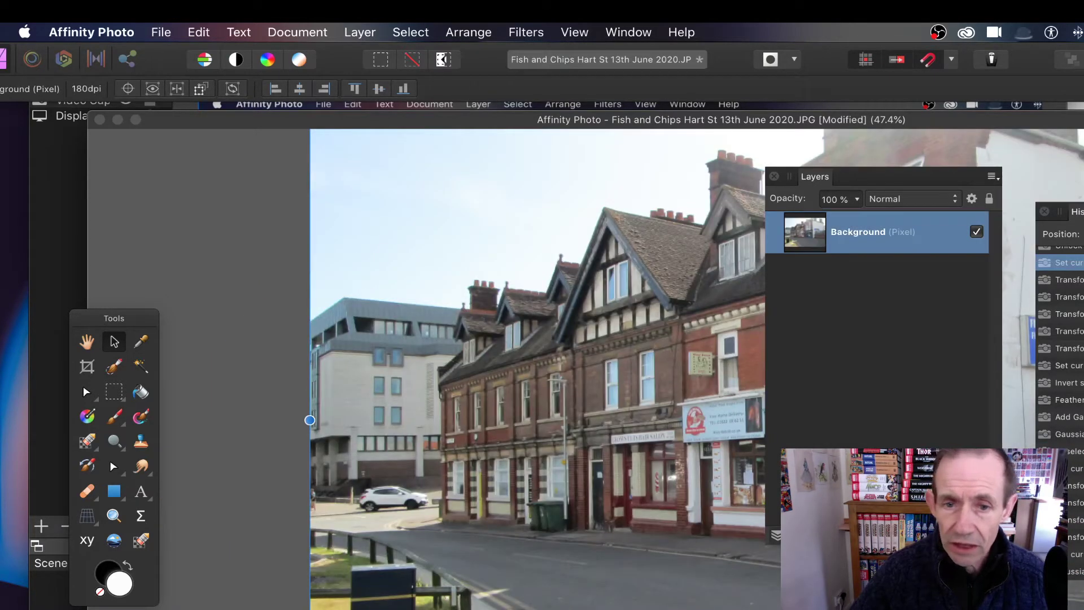
key(super+d)
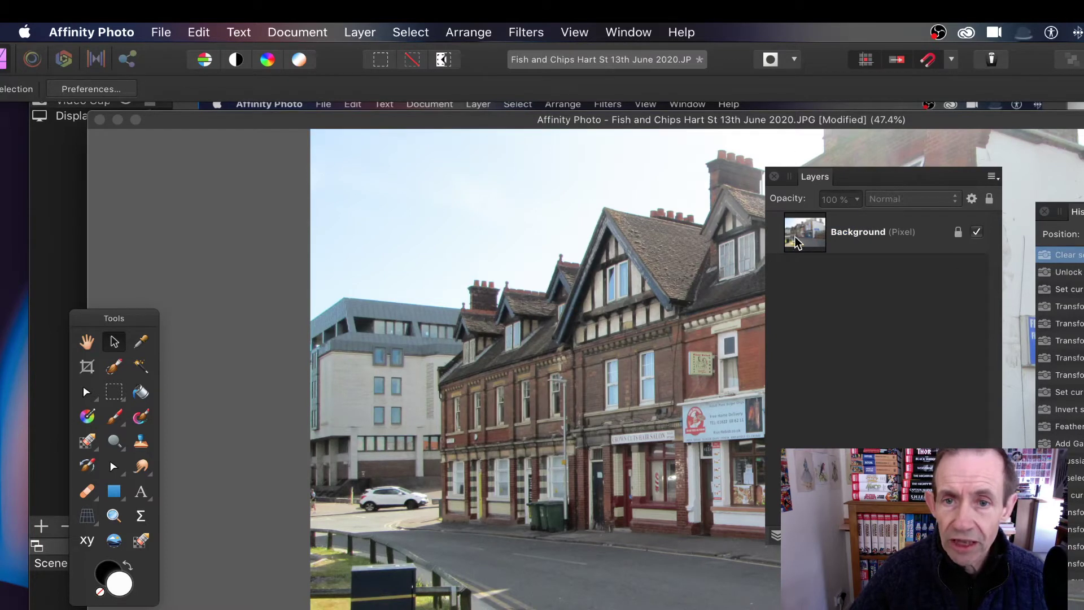
click(575, 32)
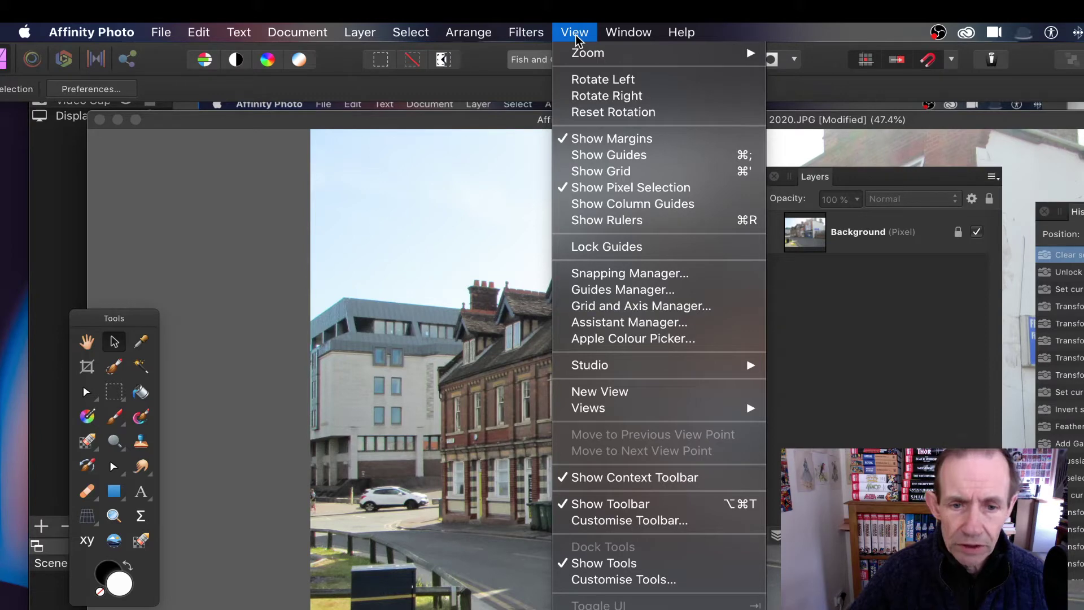
mouse_move(581, 366)
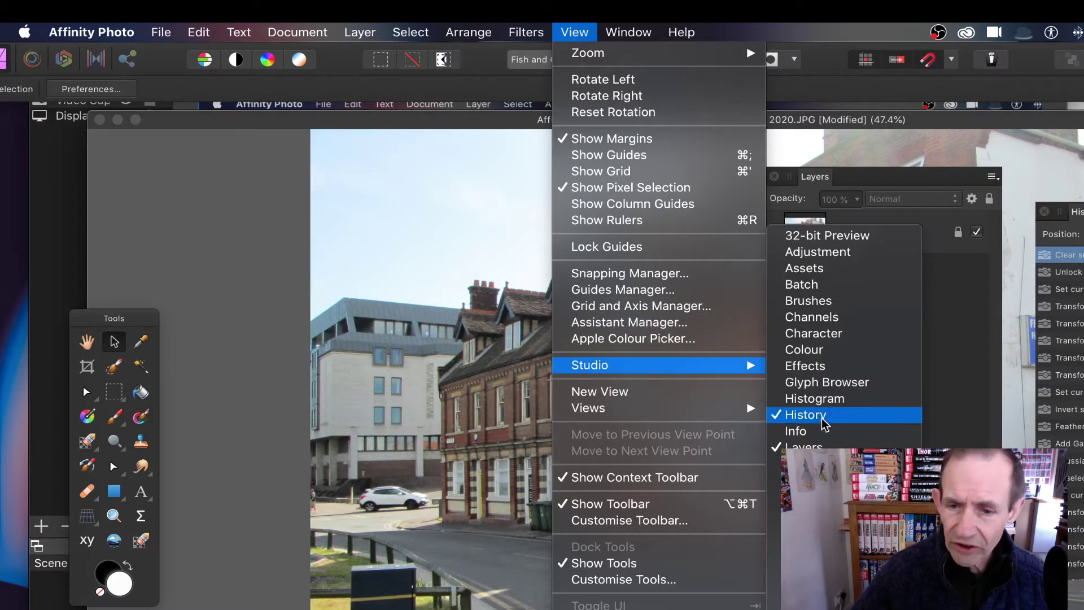
click(944, 285)
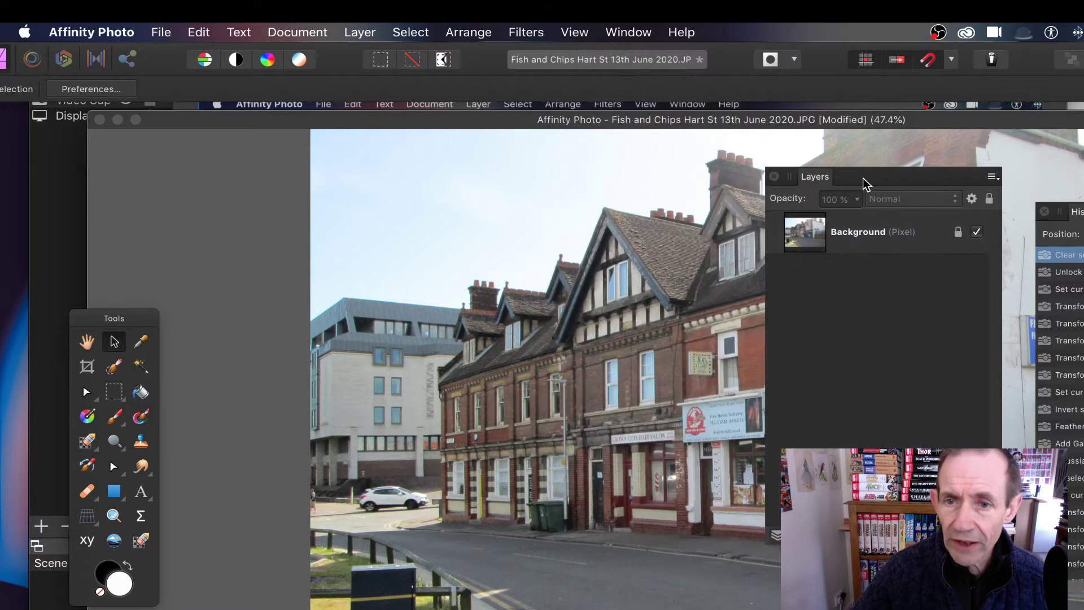
click(958, 233)
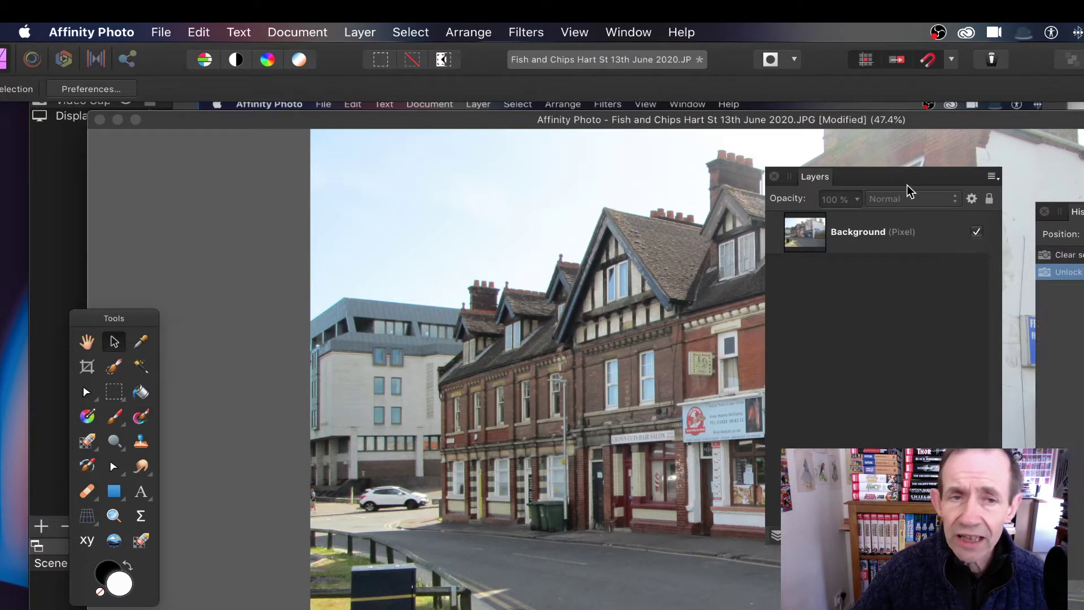
Scale the photo down from its top-left corner, shift it up-left, and move the Layers panel off screen
drag(390, 210, 528, 345)
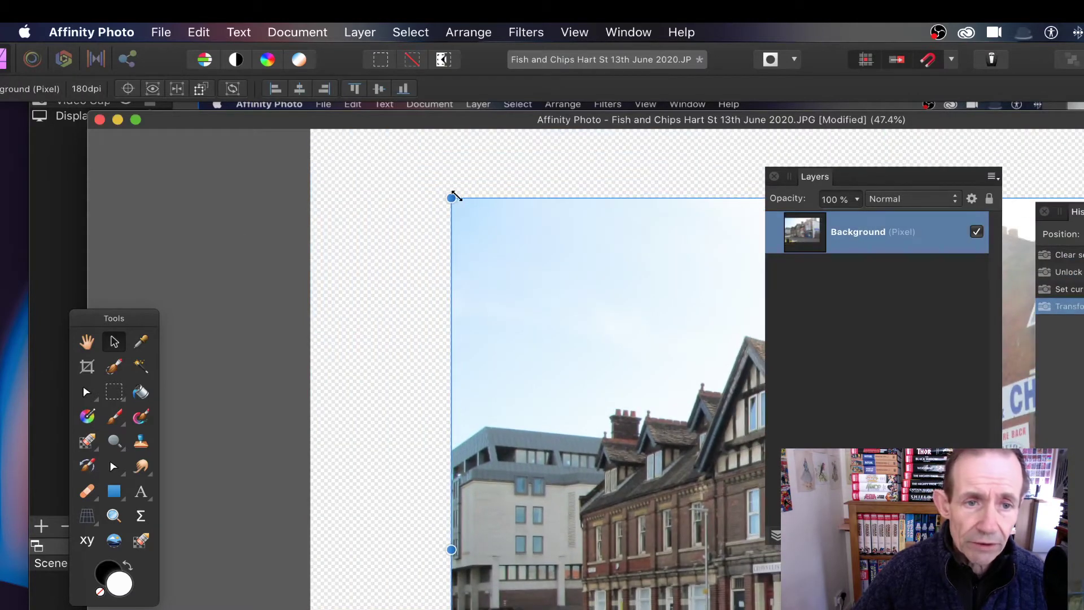
drag(452, 198, 627, 322)
drag(694, 436, 397, 261)
drag(334, 150, 423, 210)
drag(592, 350, 530, 304)
drag(791, 176, 1083, 172)
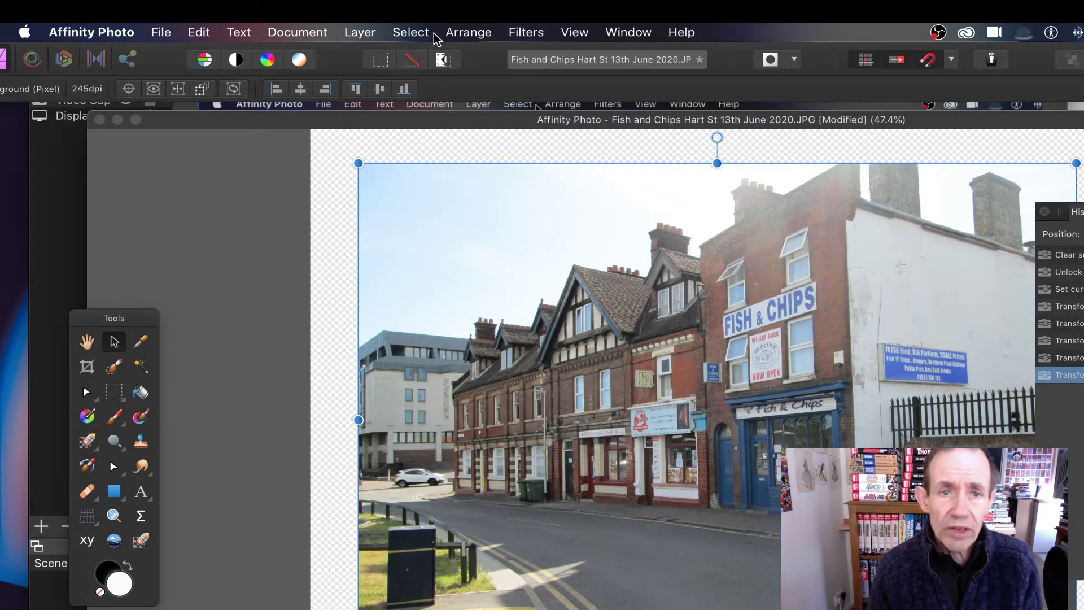
click(353, 32)
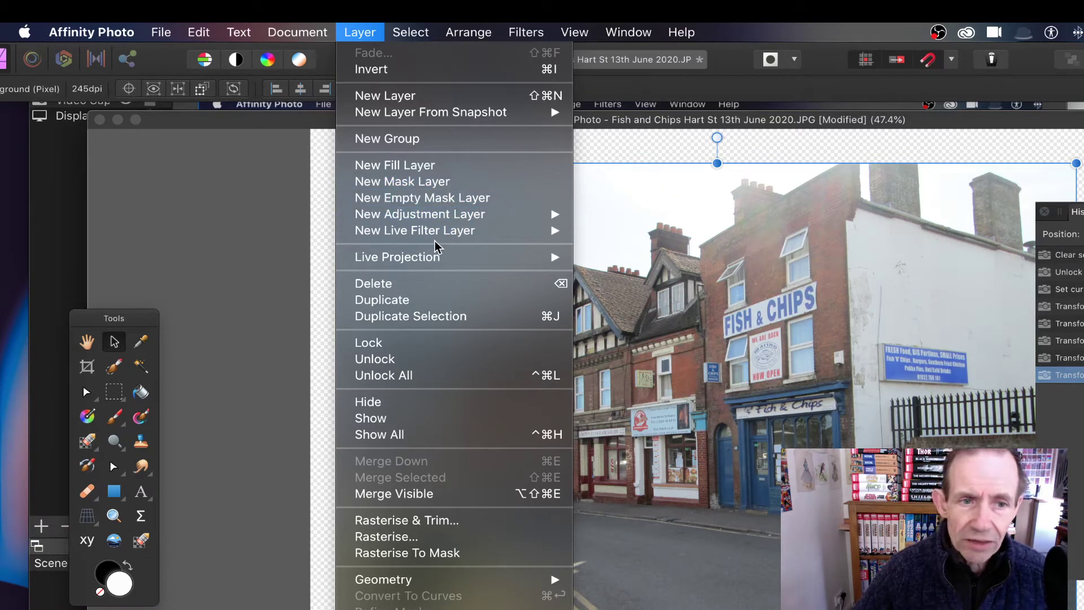
mouse_move(455, 233)
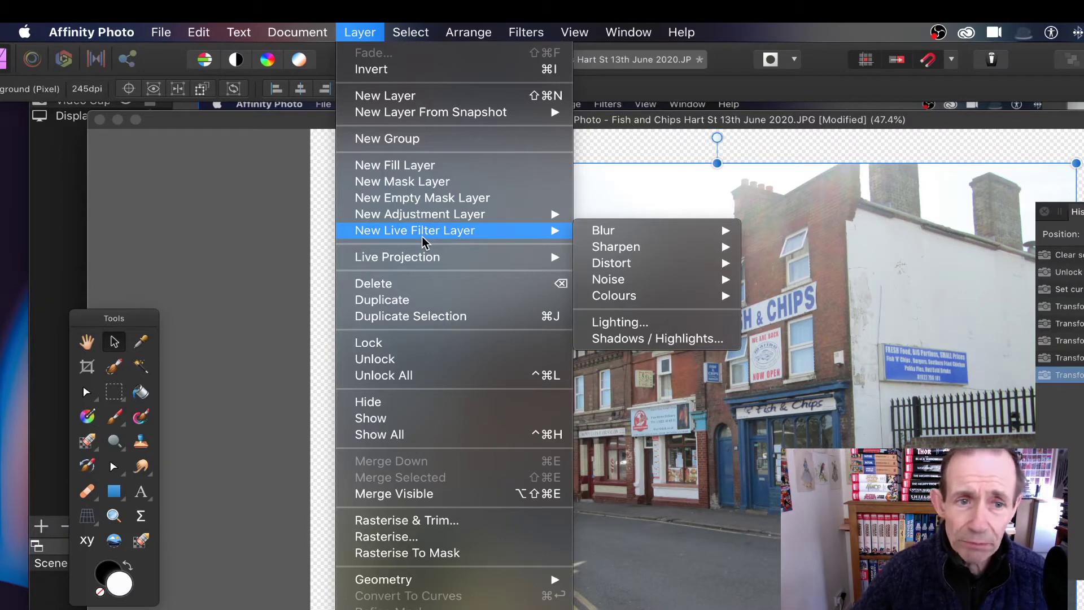
click(832, 216)
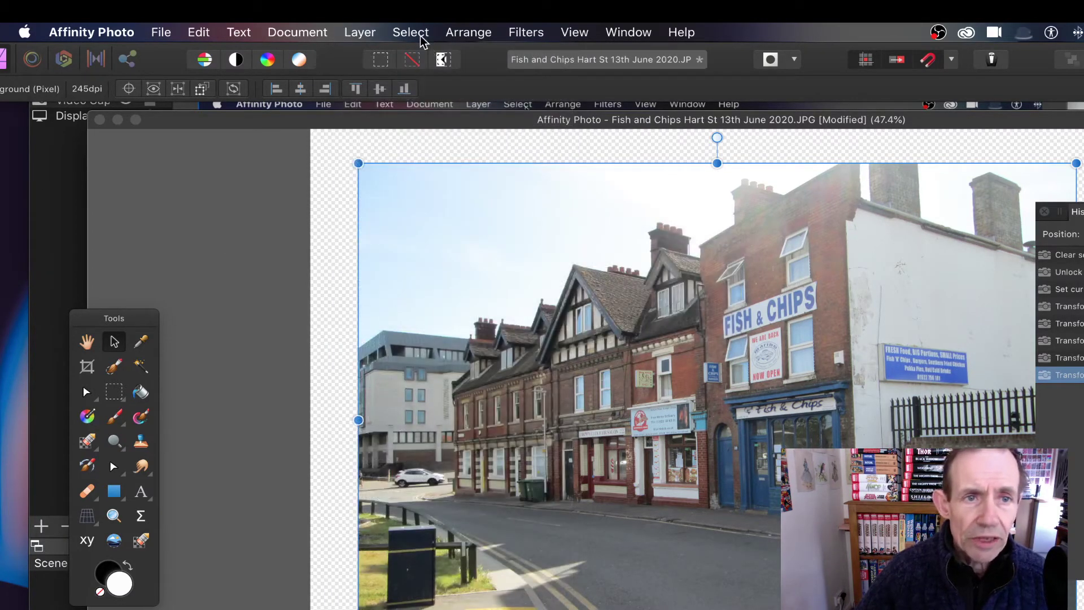
click(421, 40)
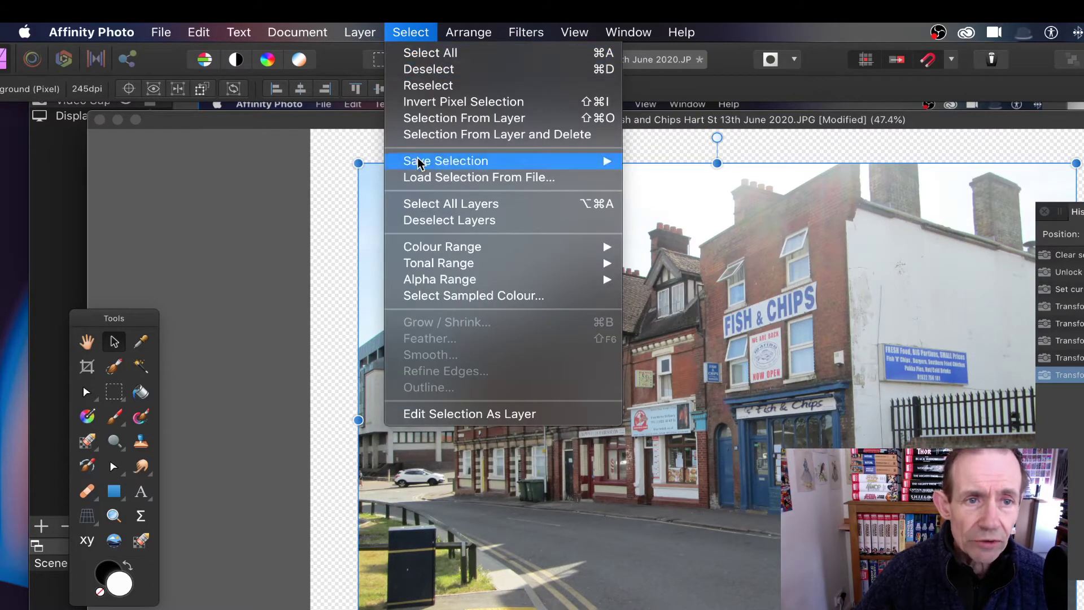
click(463, 101)
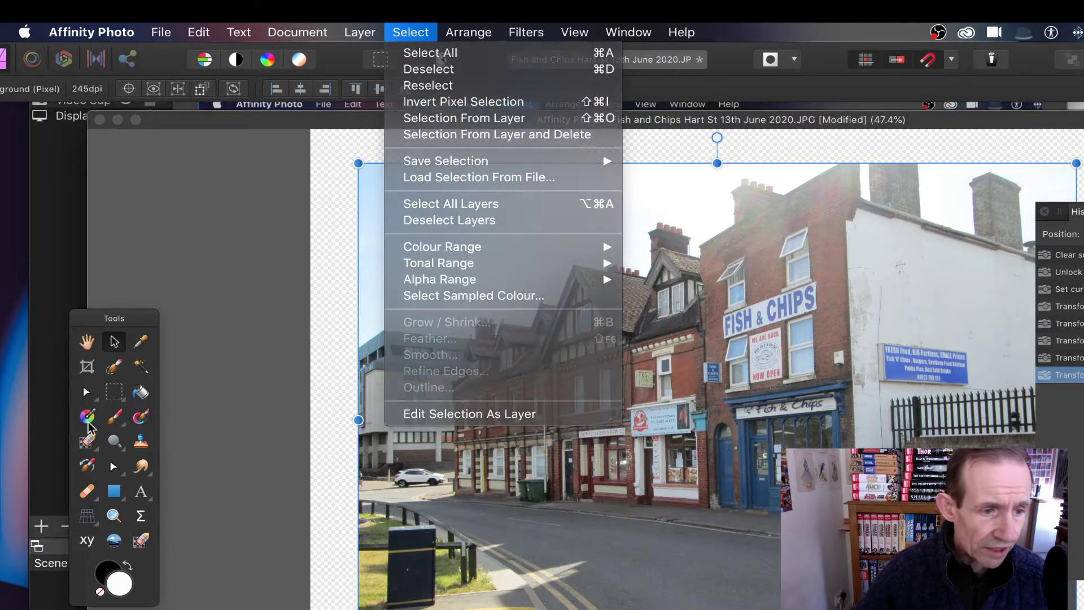
Redraw a rectangular marquee set slightly inside the photo's top, left and right edges
click(115, 392)
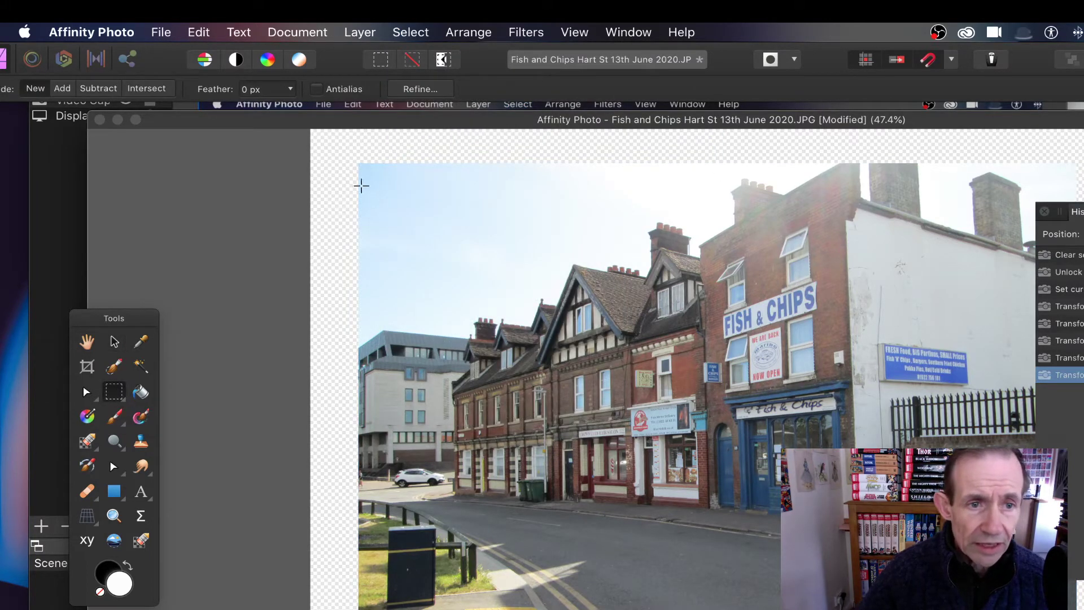
drag(368, 173, 1062, 609)
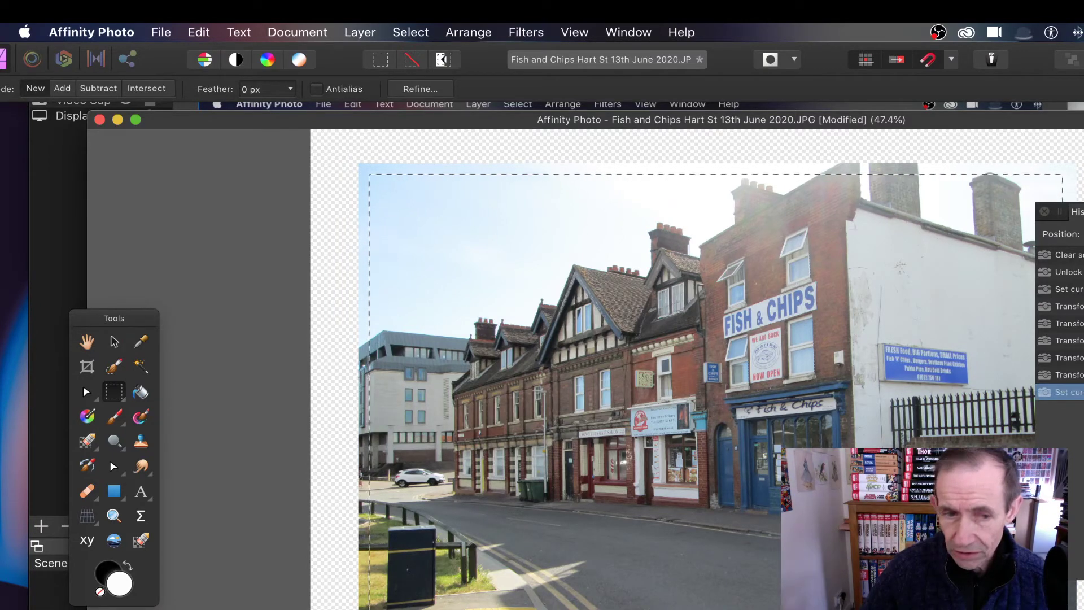
click(411, 32)
click(415, 70)
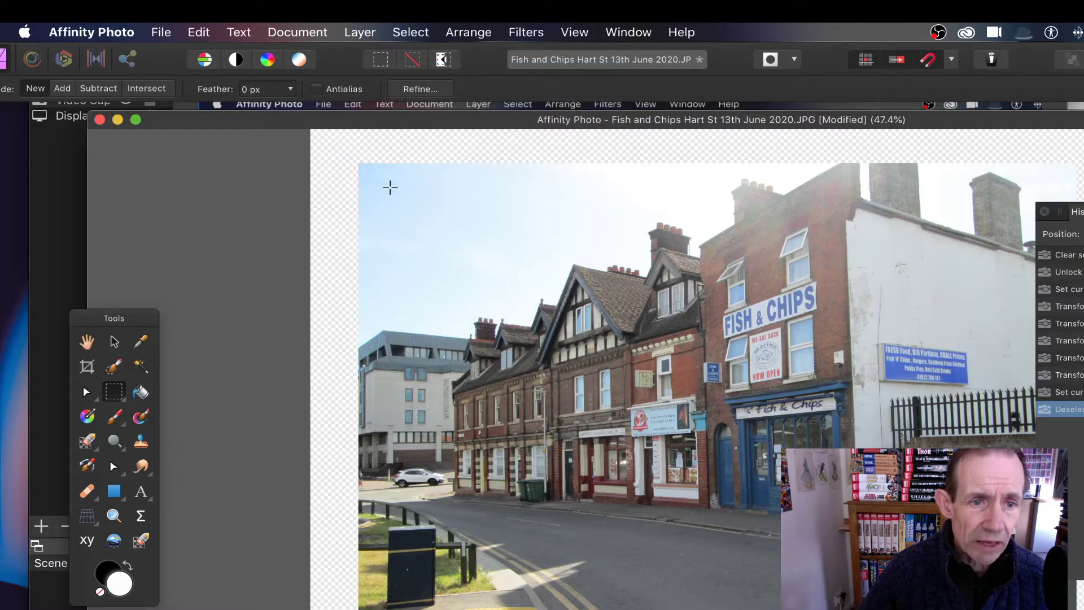
drag(386, 187, 1051, 609)
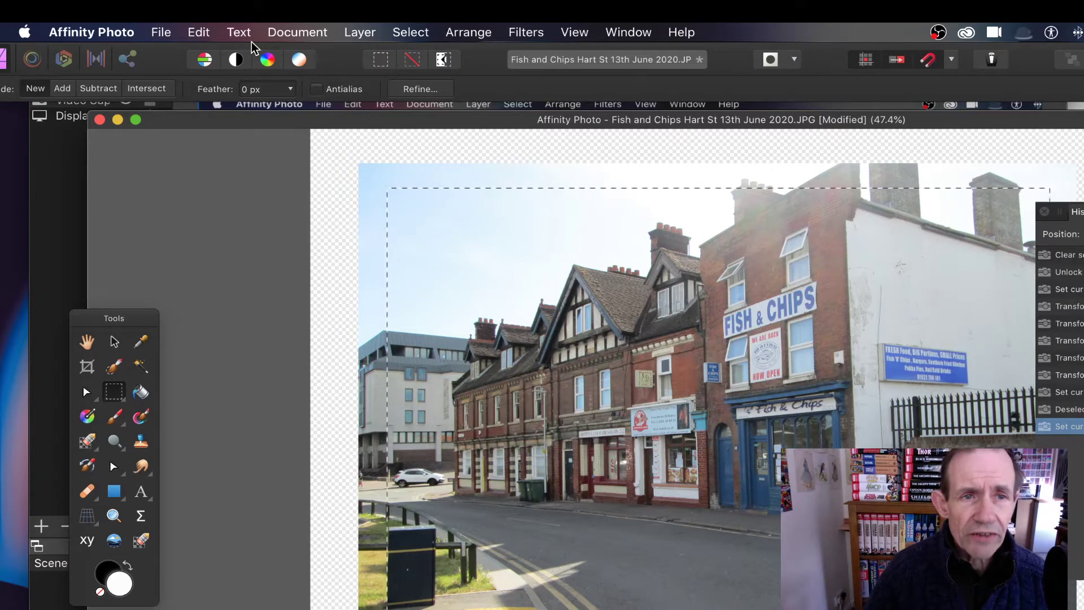
Apply Invert Pixel Selection so only the outer border strip is selected
click(412, 34)
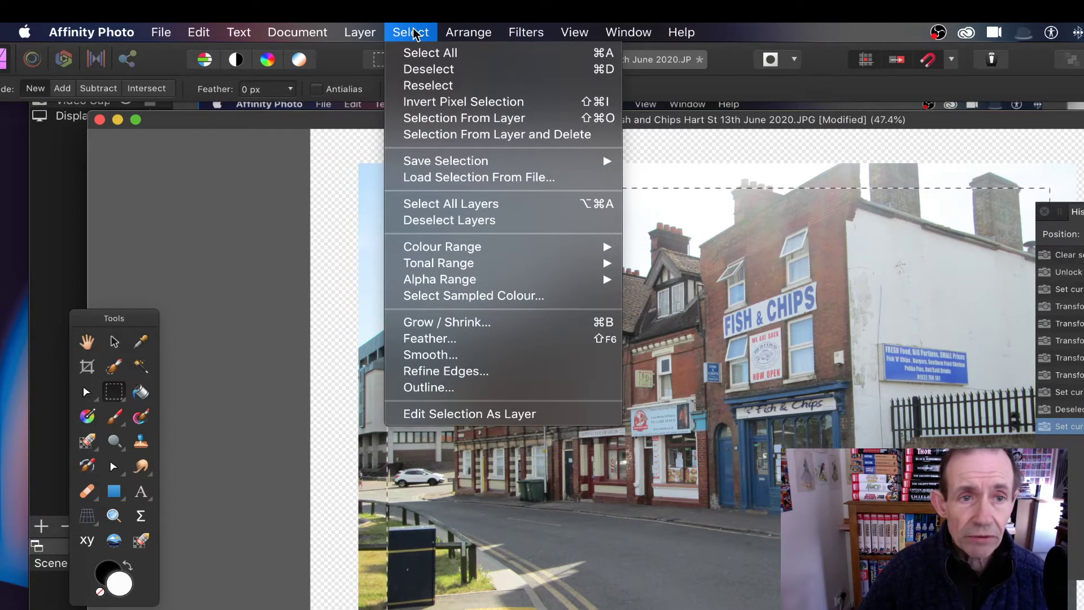
click(435, 102)
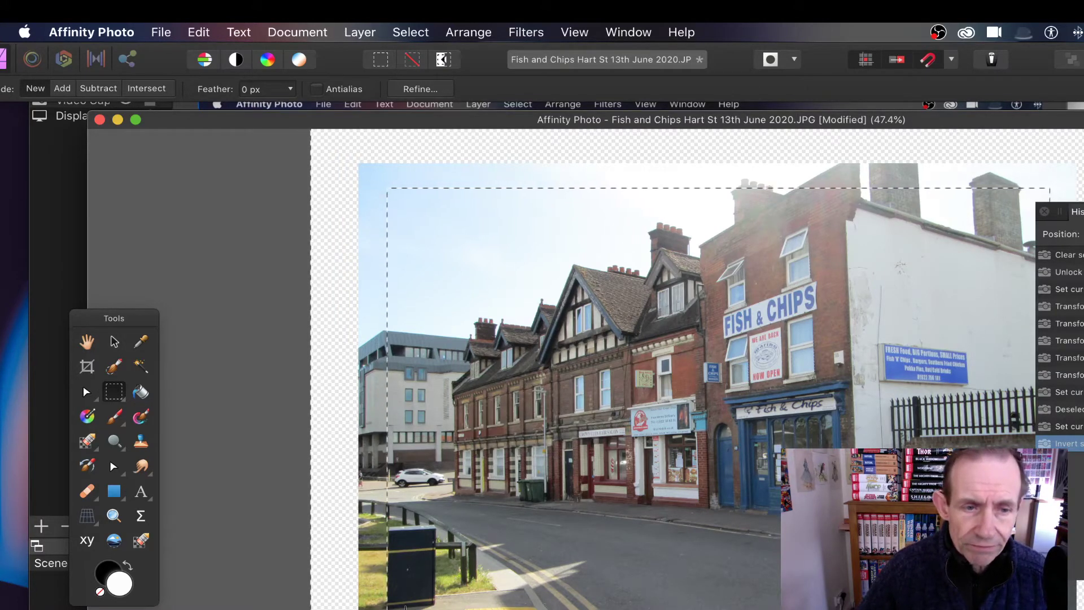
click(426, 35)
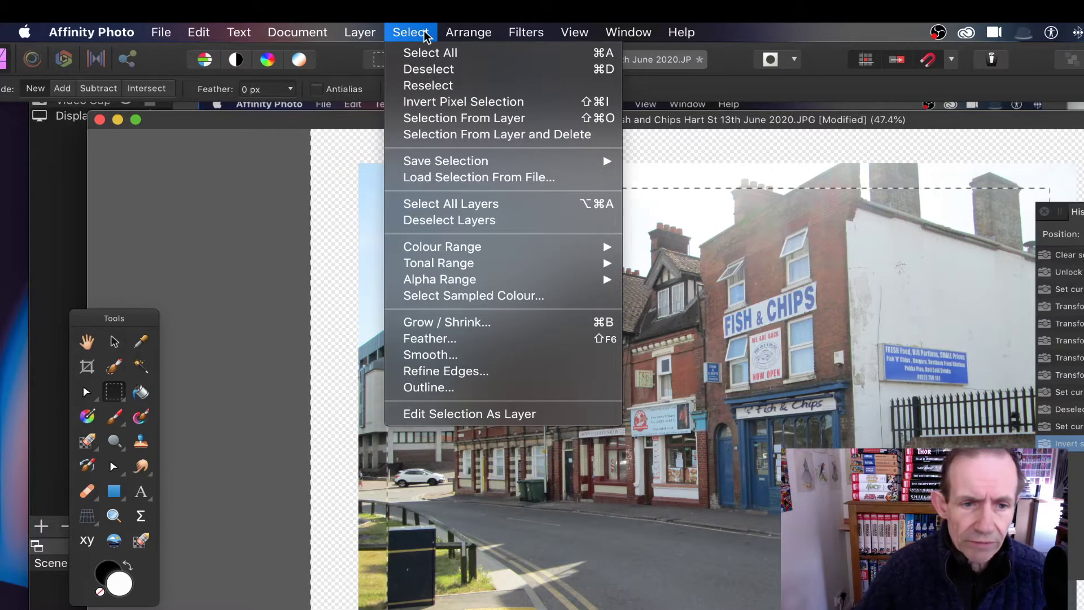
Feather the border selection with a 156.3 px radius
click(445, 341)
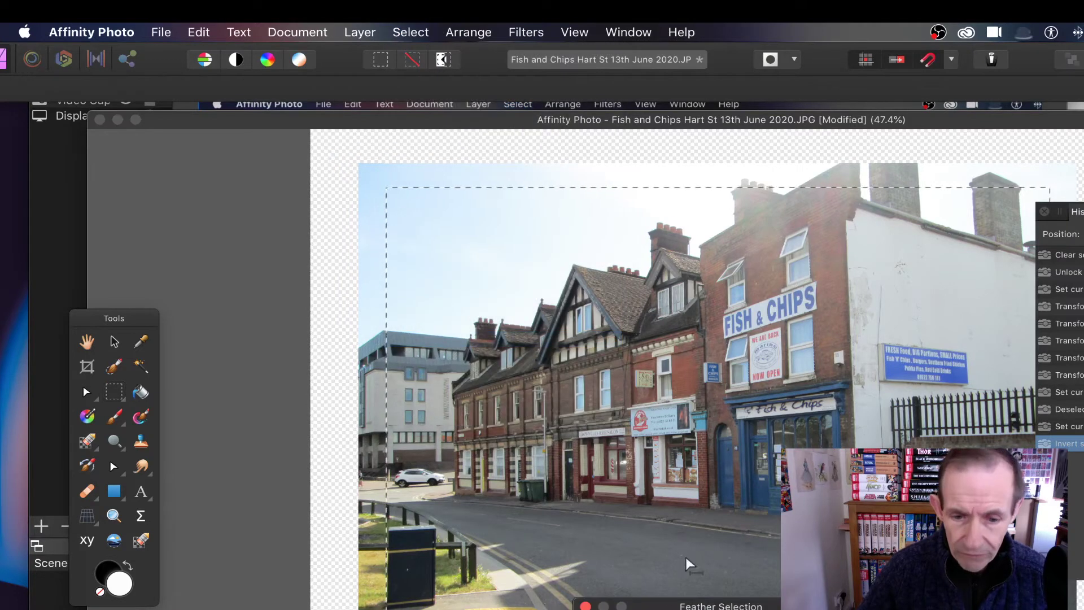
drag(683, 605, 571, 249)
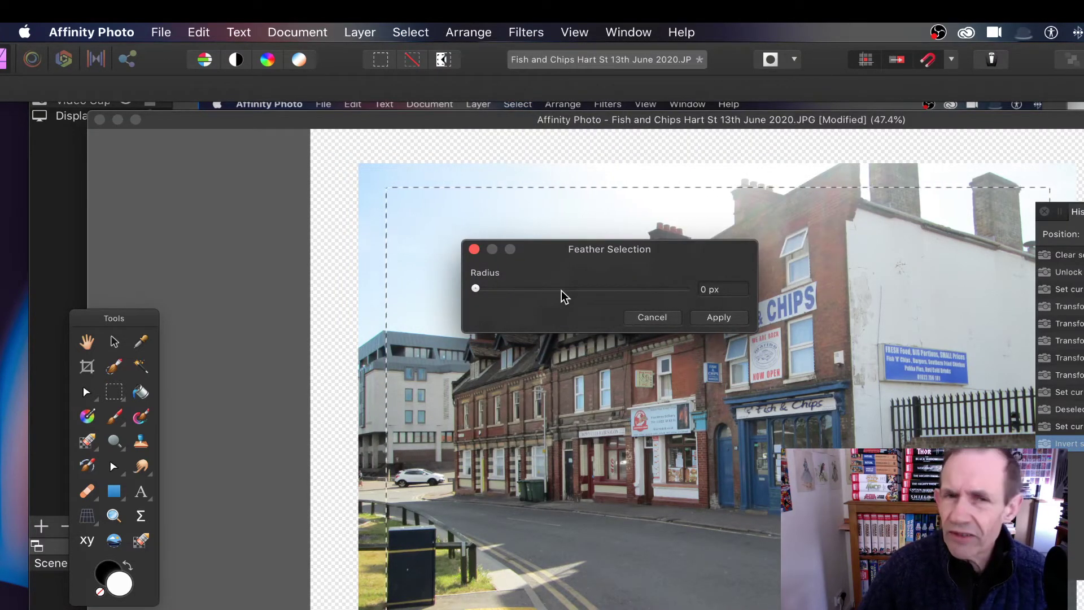
drag(493, 289, 506, 294)
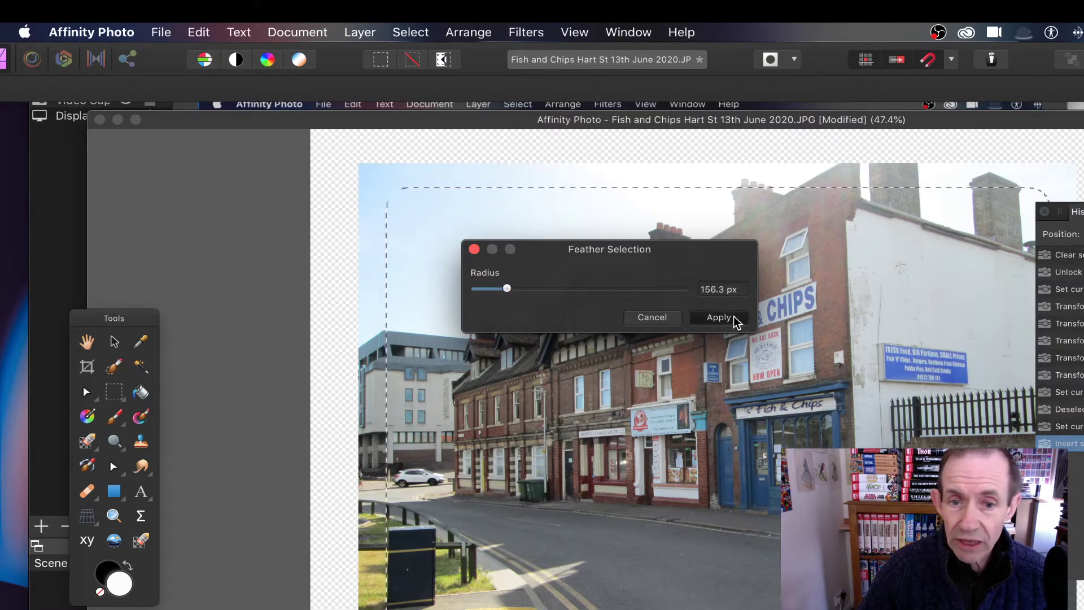
click(718, 317)
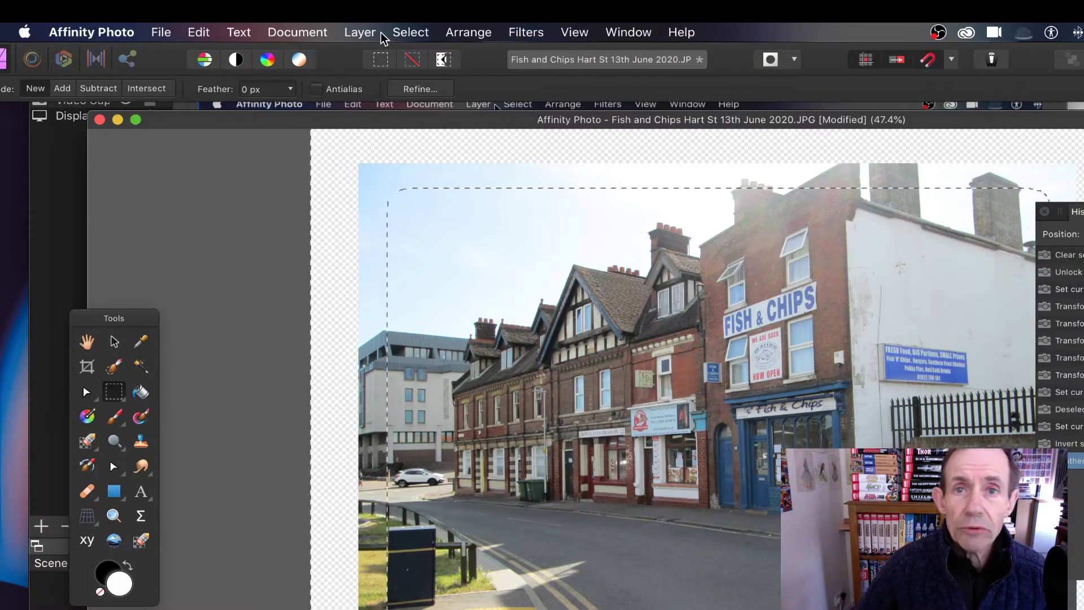
Add a Live Gaussian Blur layer to the border selection at a 9.9 px radius
click(360, 33)
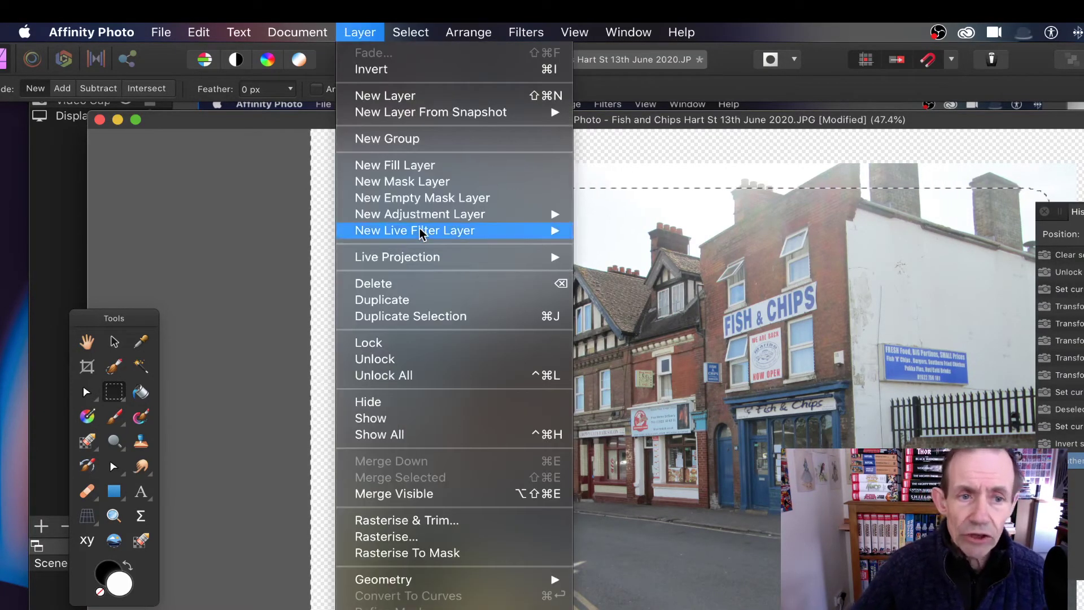
mouse_move(425, 232)
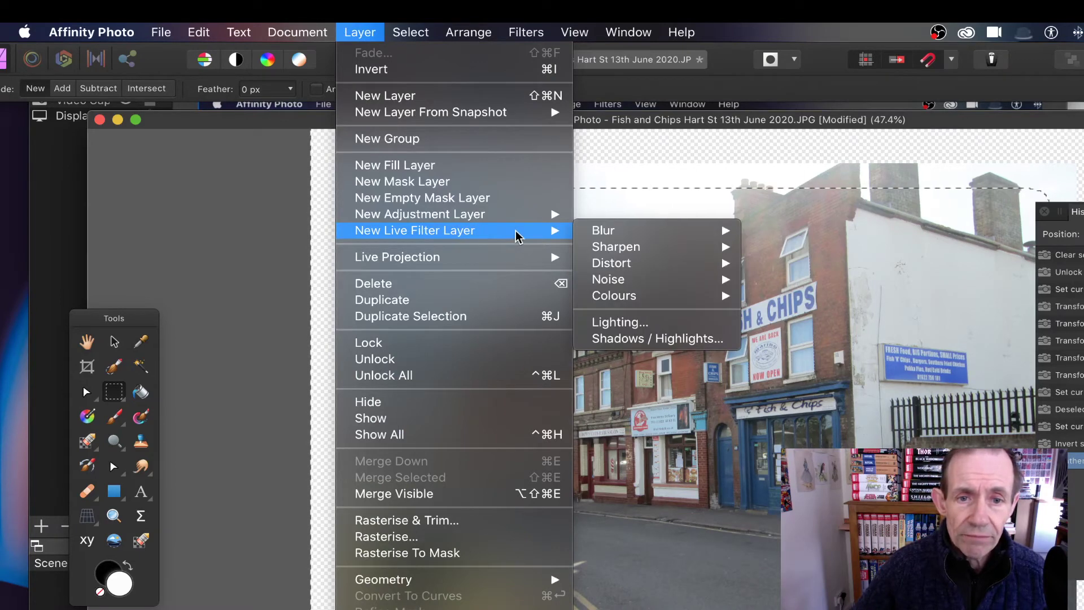
mouse_move(683, 236)
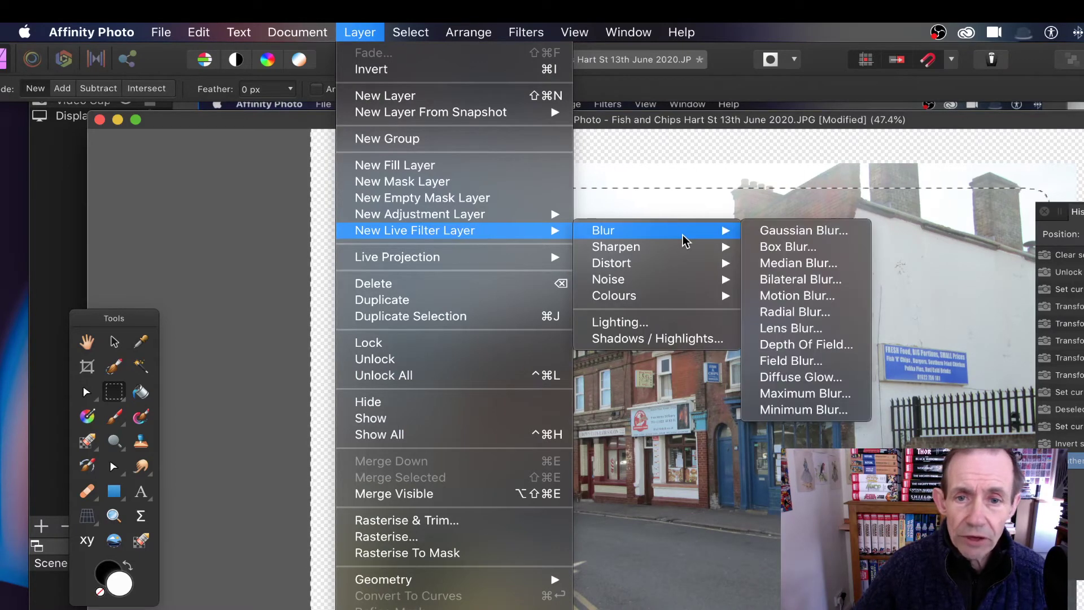
click(791, 233)
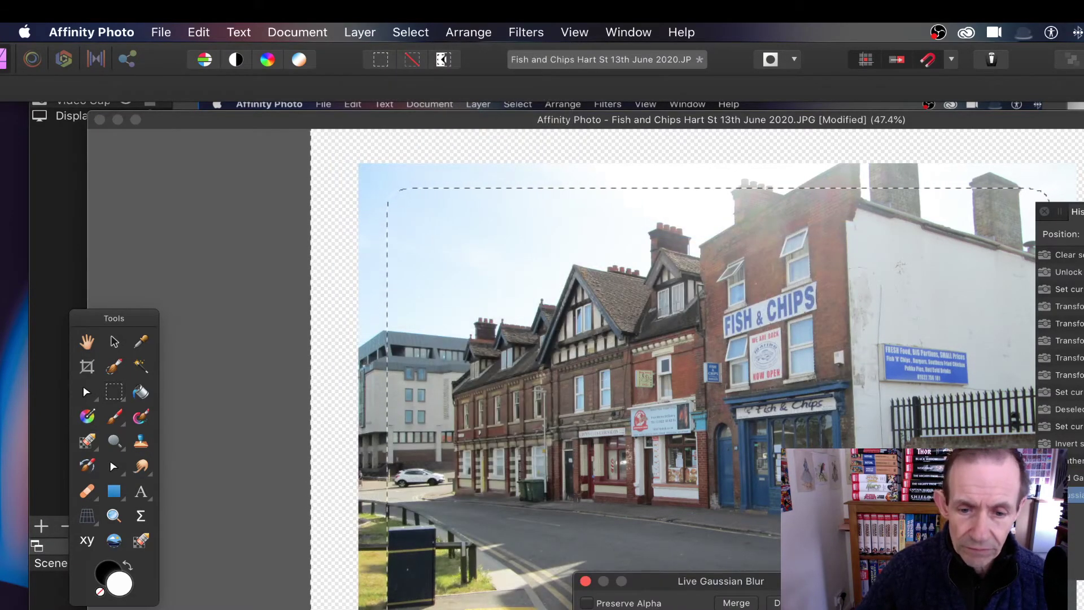
drag(706, 583, 645, 209)
drag(543, 272, 742, 269)
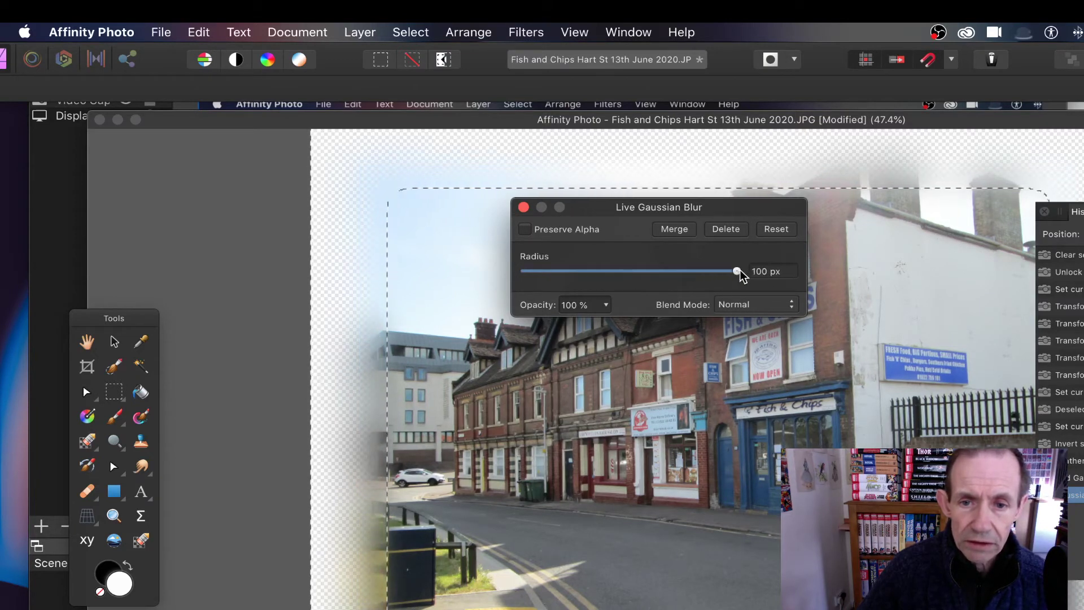
Set the live blur radius to 200 px
click(785, 271)
key(super+a)
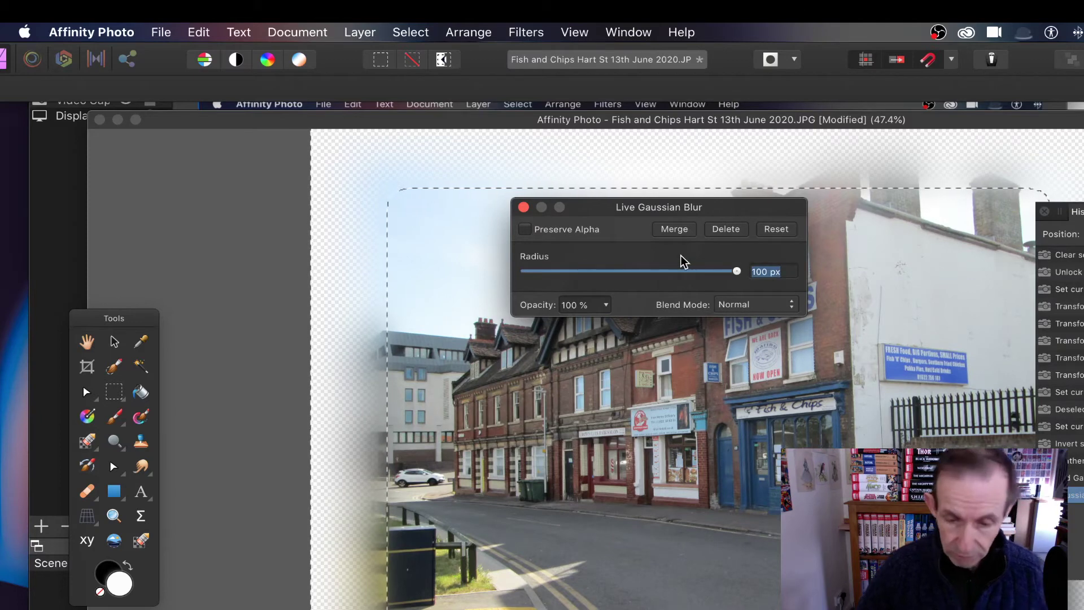
text(200)
key(Tab)
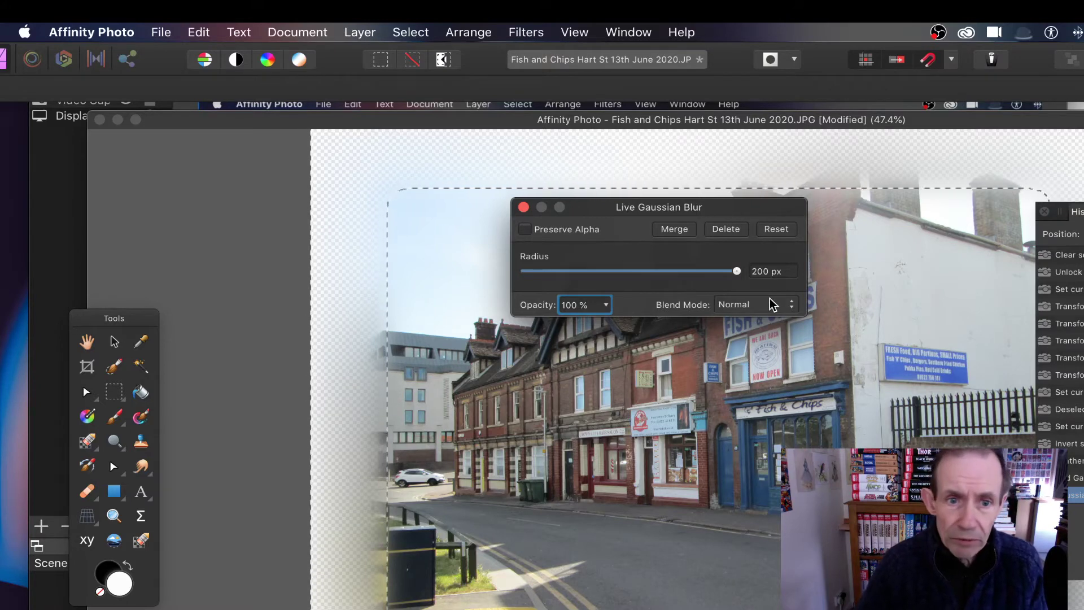
Close the blur dialog, deselect, and bring the Layers panel beside the photo with Gaussian Blur selected
click(524, 207)
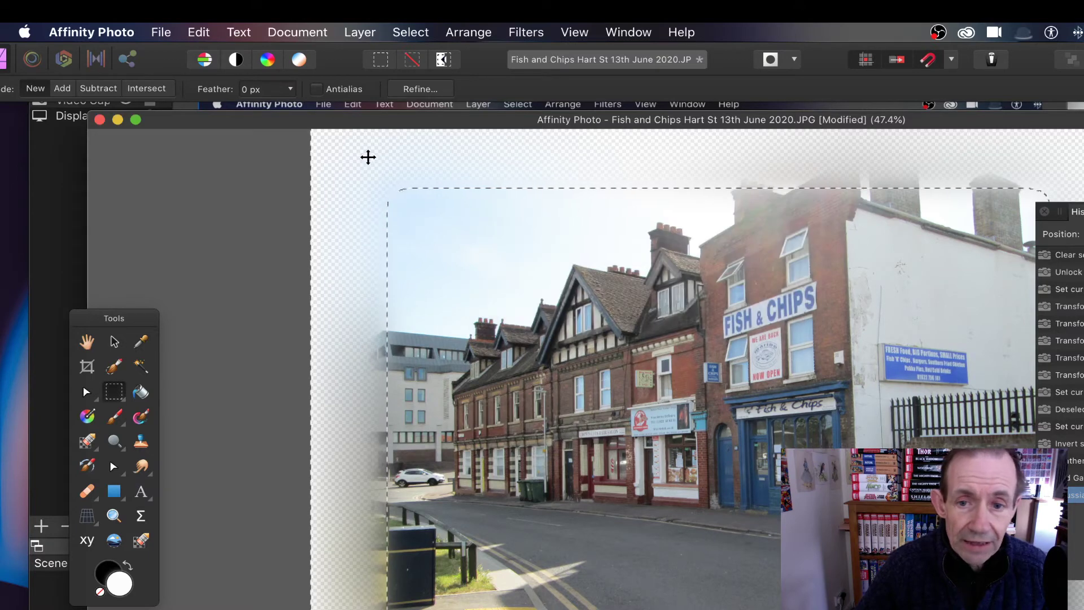
click(411, 32)
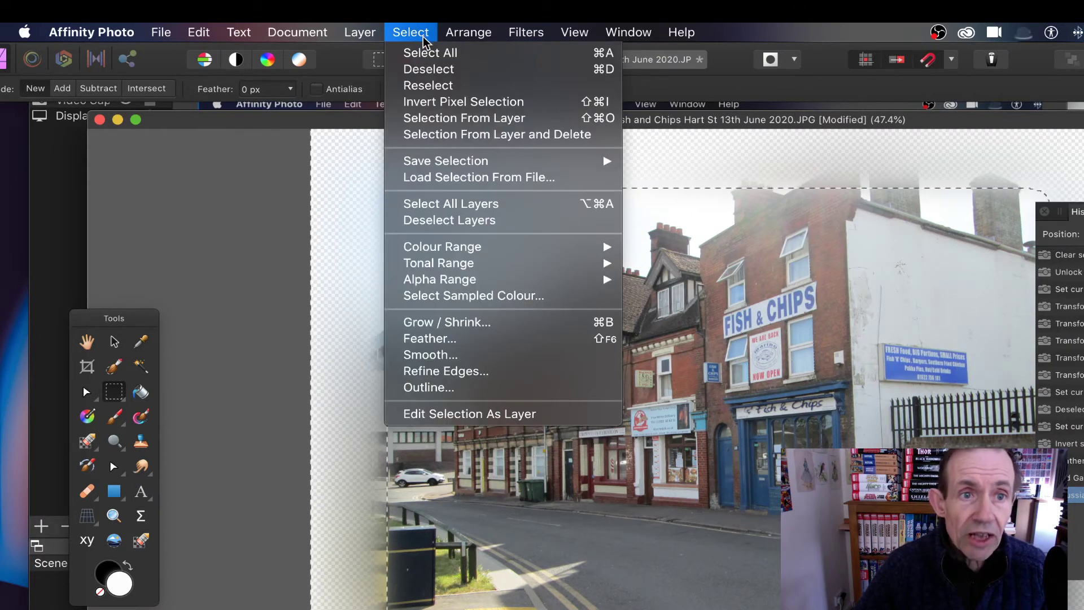
click(426, 70)
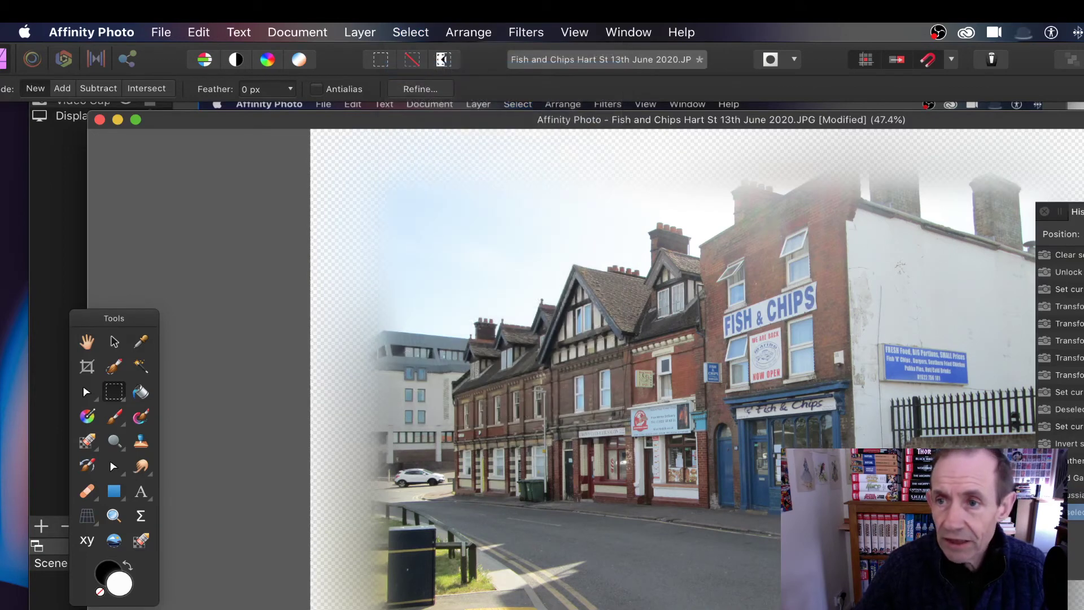
drag(1081, 212, 760, 228)
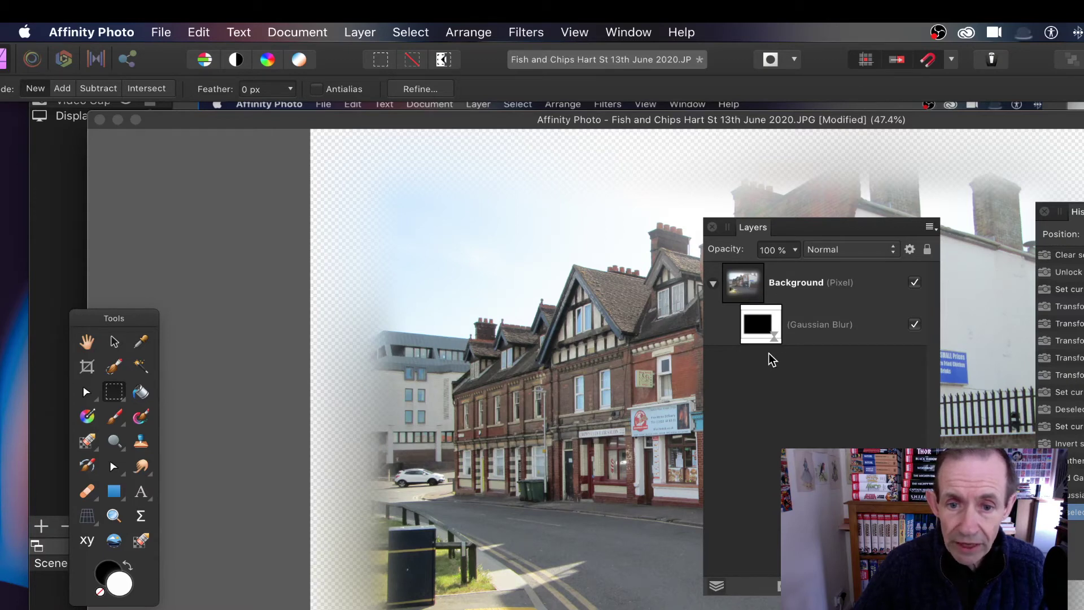
click(763, 333)
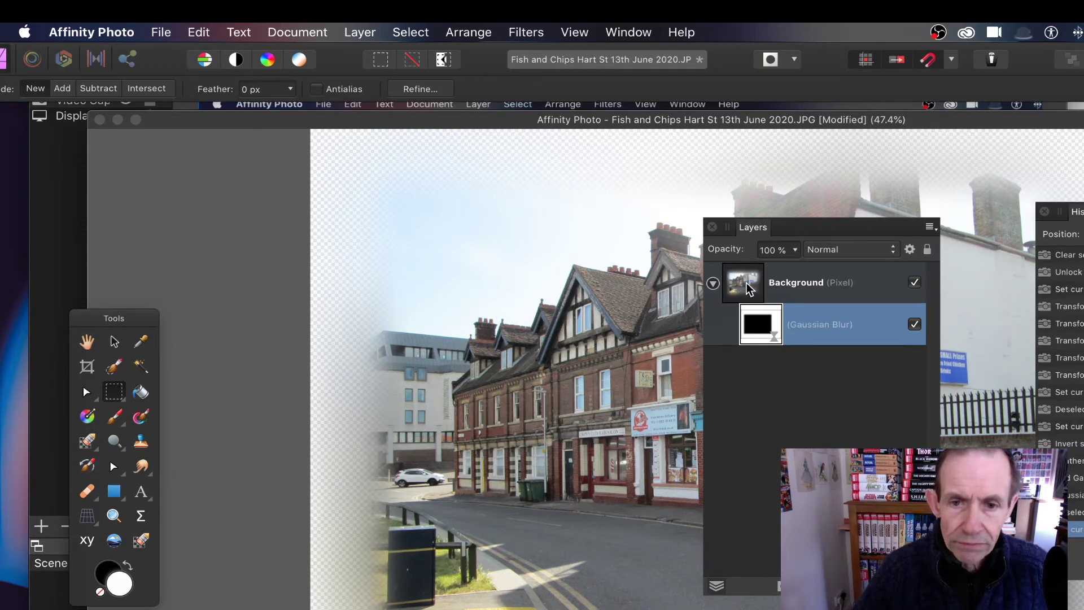
Scale the Background photo down, move it up-left, and rotate it about 35° clockwise
click(748, 290)
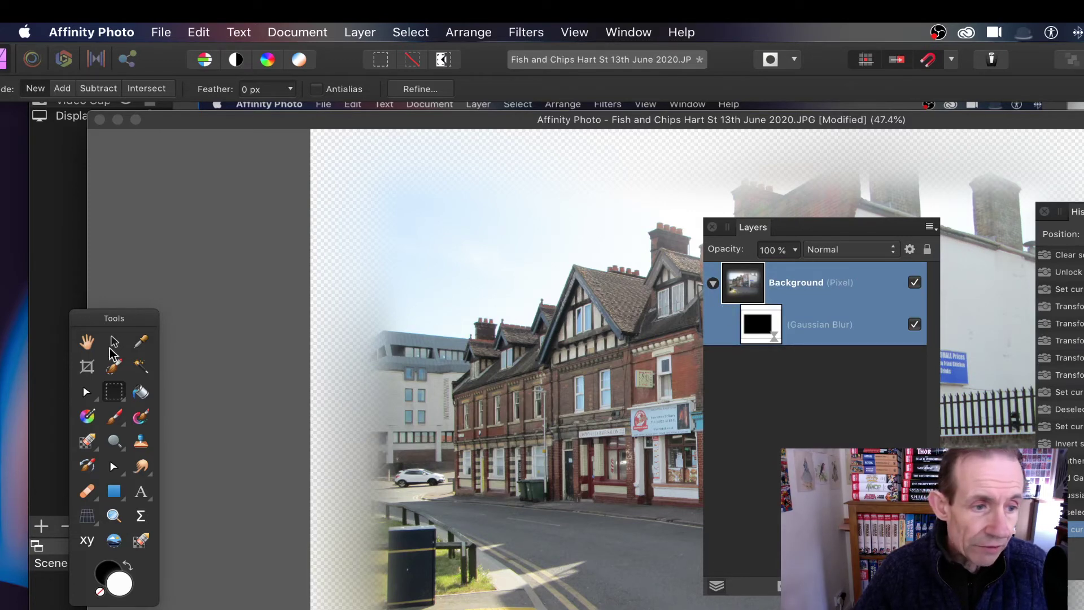
click(114, 343)
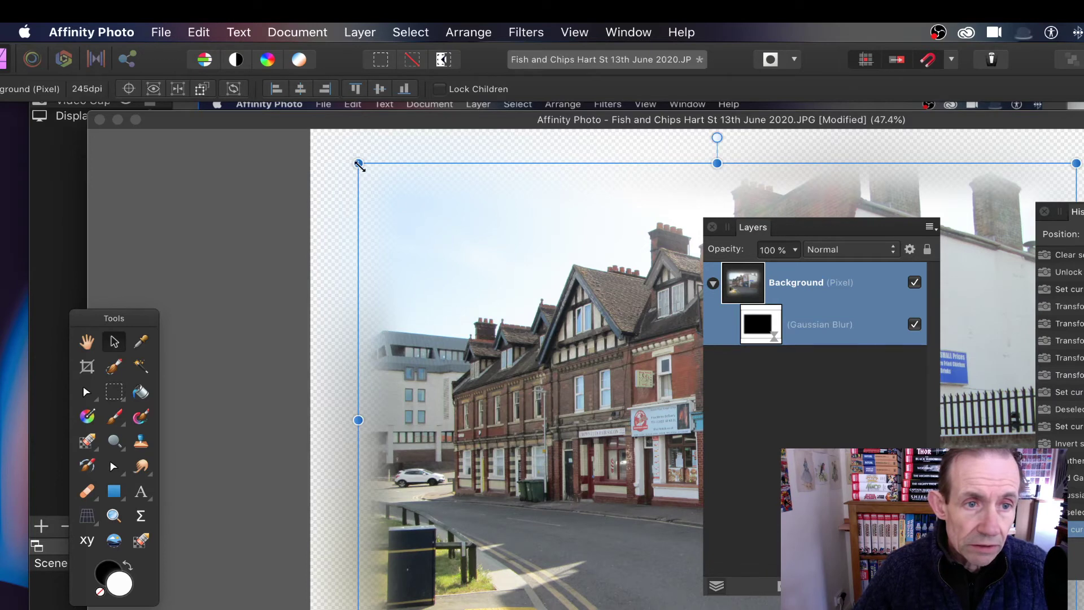
drag(415, 207, 556, 347)
drag(624, 391, 394, 243)
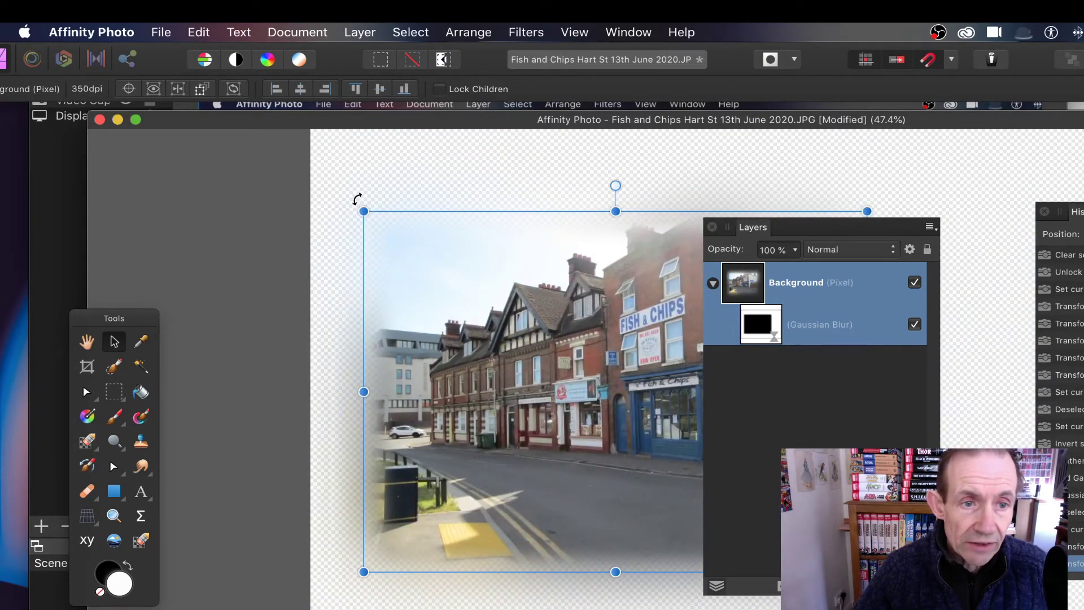
drag(364, 196, 539, 142)
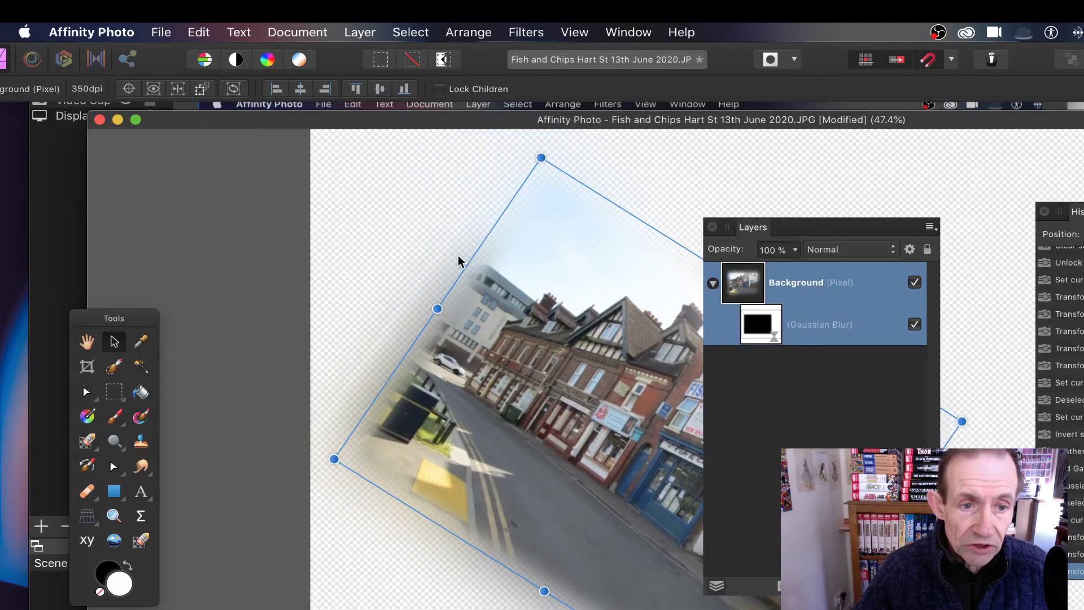
drag(440, 282, 449, 285)
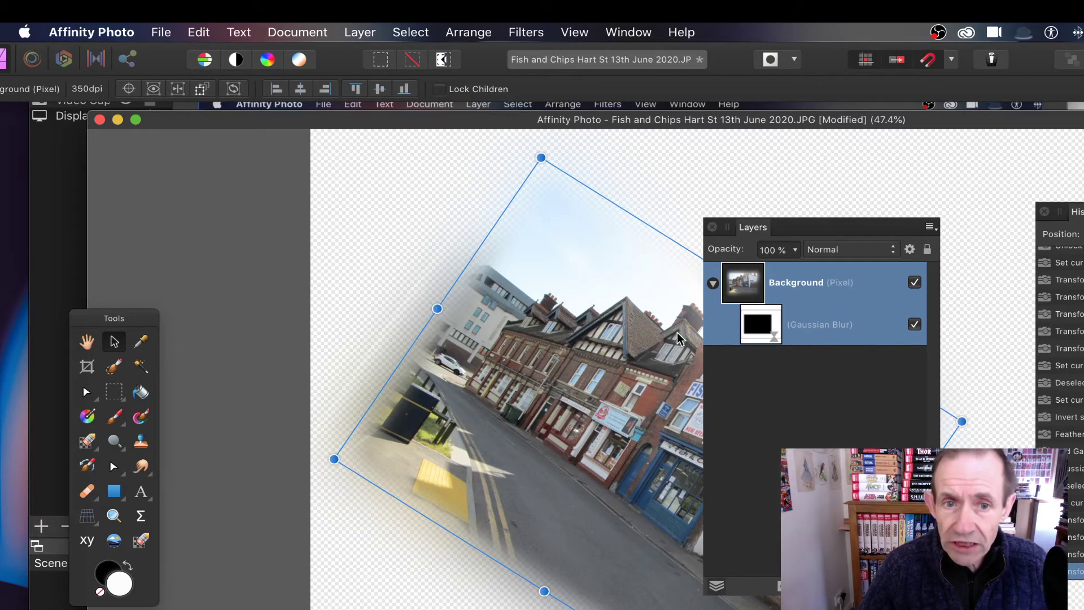
drag(756, 239, 837, 252)
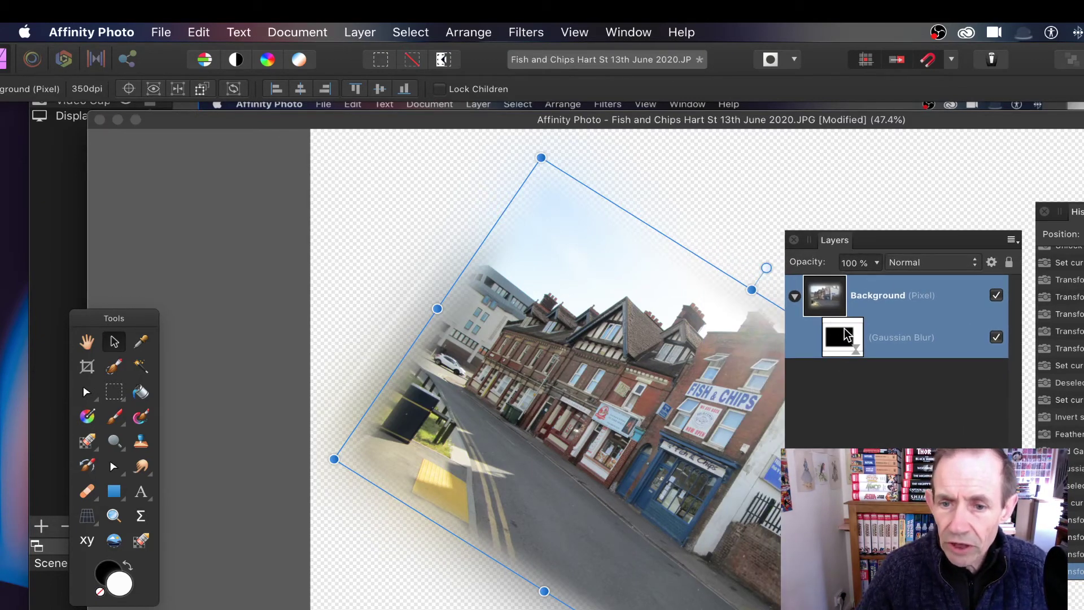
Reopen the Gaussian Blur layer's settings and lower the radius with the slider
click(848, 353)
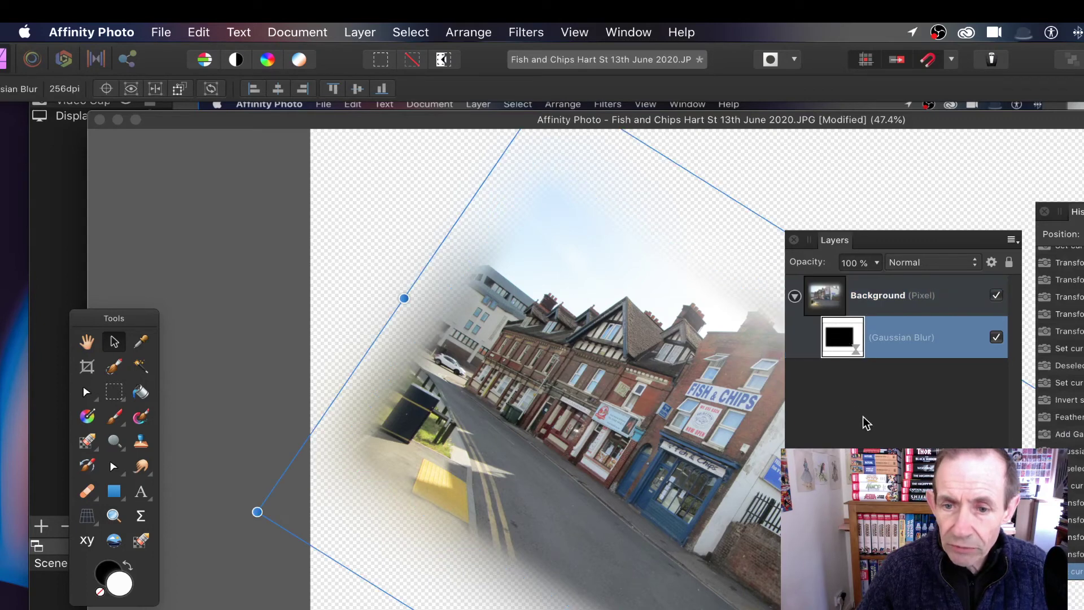
double_click(839, 341)
drag(737, 590, 445, 201)
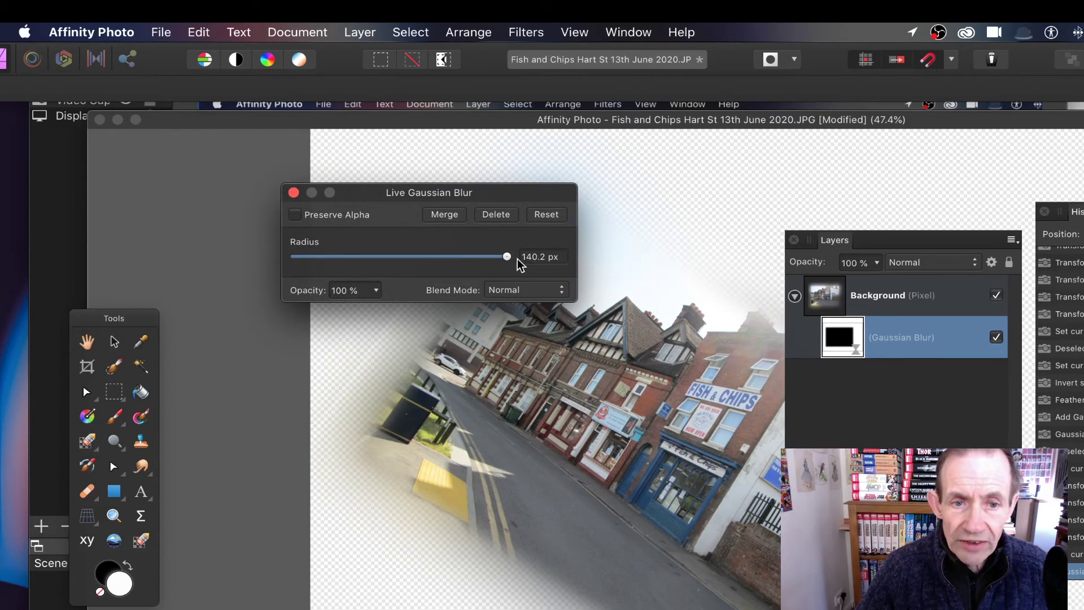
drag(507, 258, 459, 257)
Enter 130 px as the blur radius
click(556, 257)
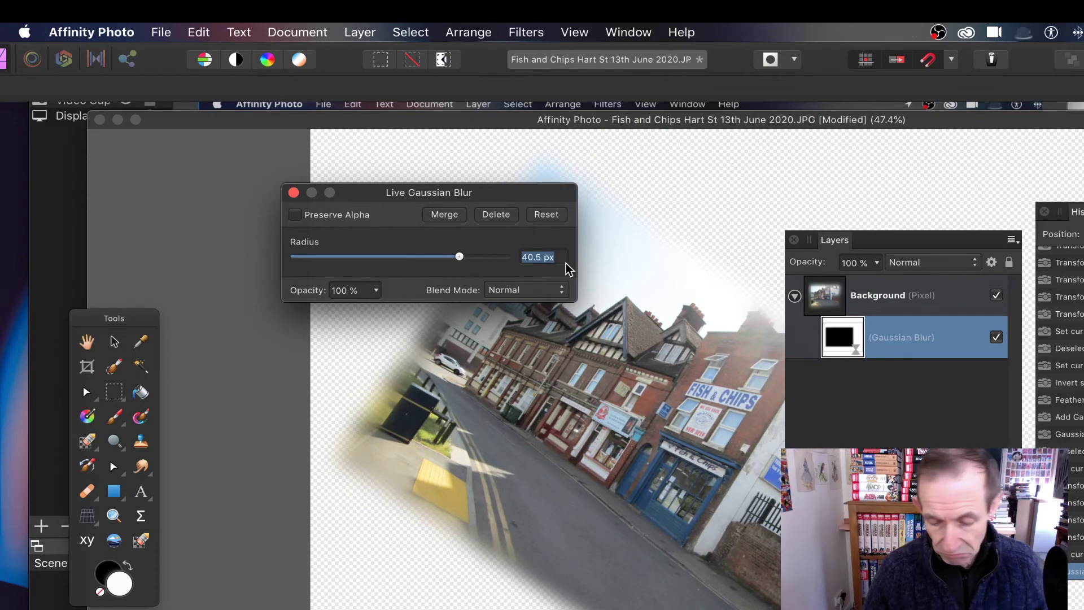
text(200)
key(Tab)
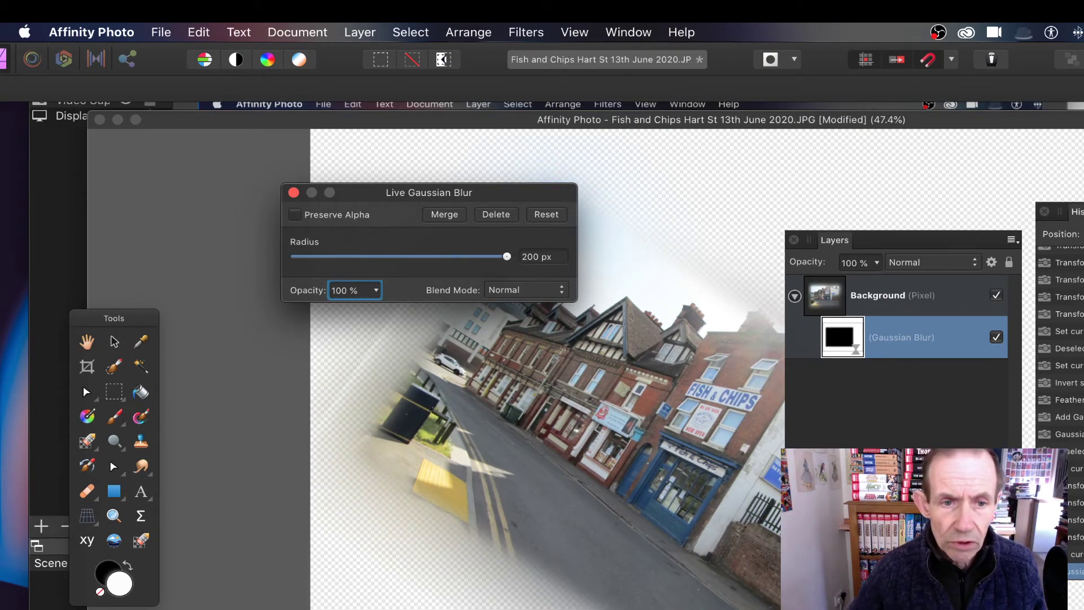
click(553, 257)
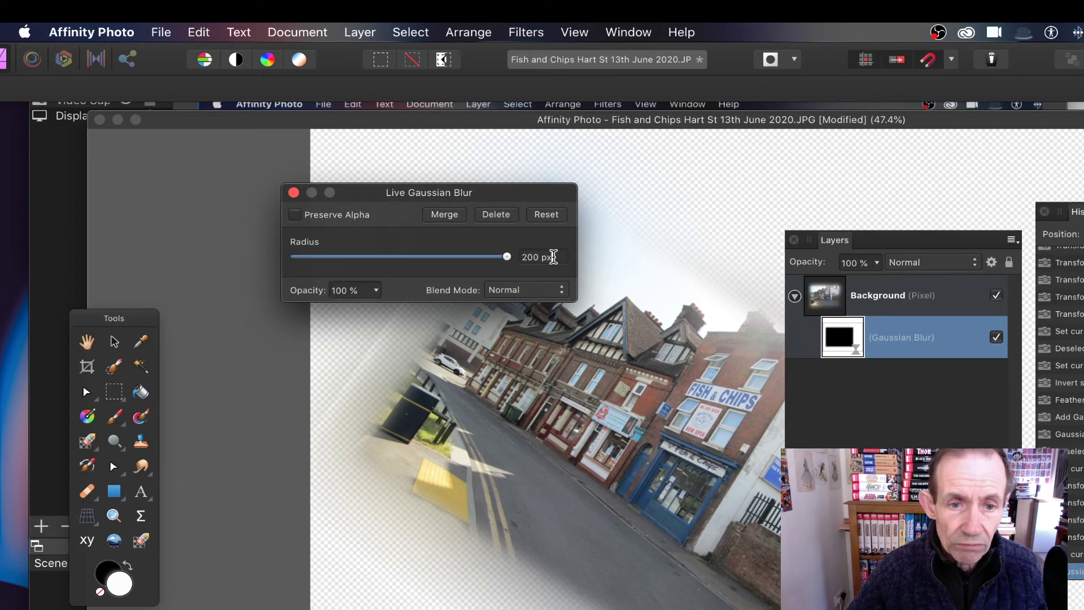
click(552, 258)
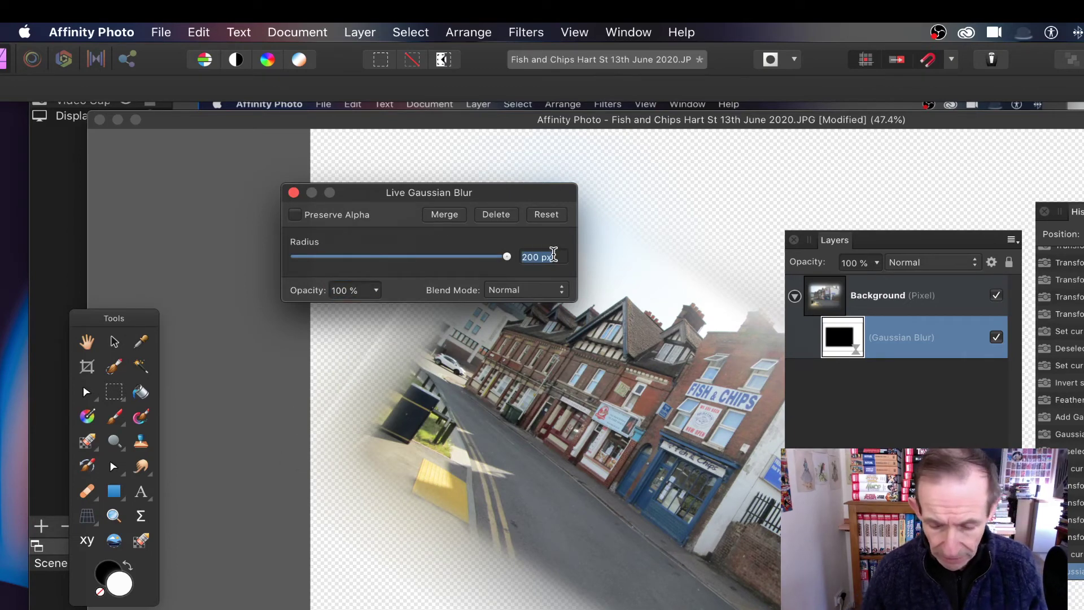
text(130)
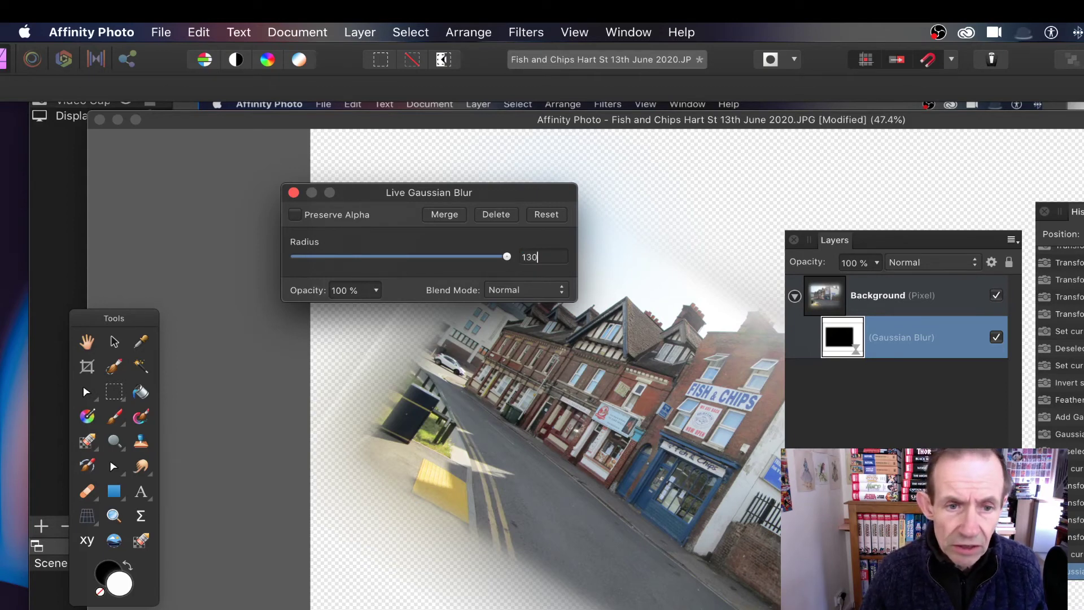
key(Tab)
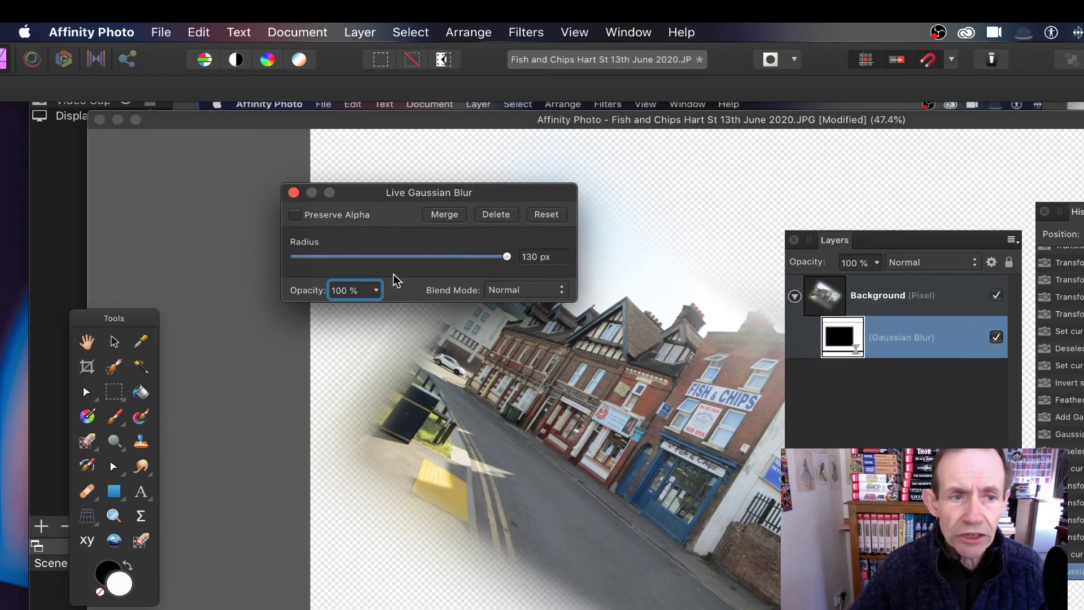
Close the blur dialog, dock the Layers panel at right, and drag the blur layer across the photo
click(294, 193)
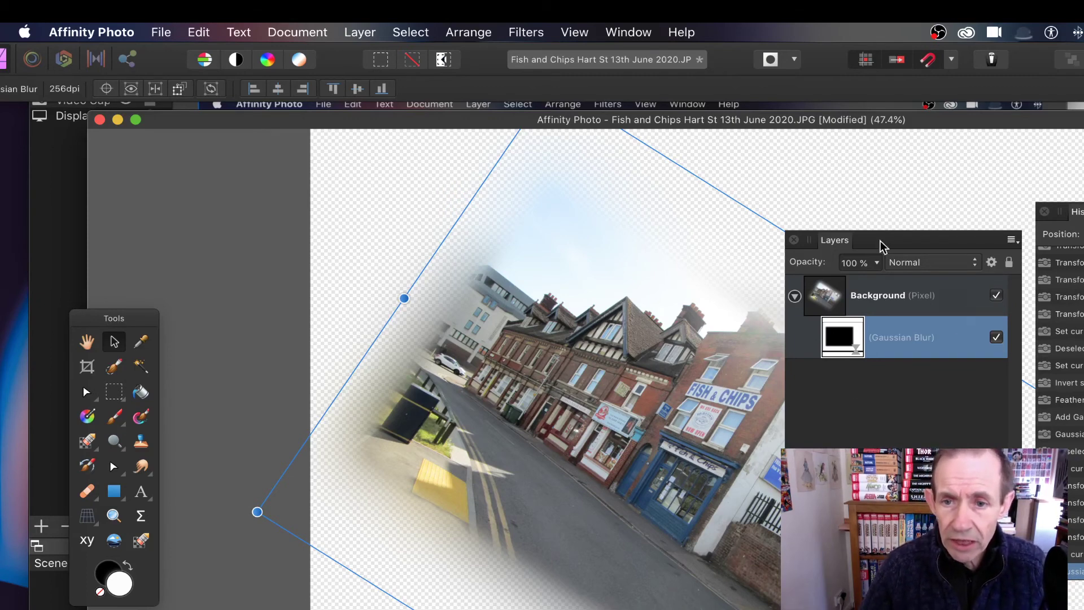
drag(842, 244, 1050, 160)
drag(761, 351, 615, 404)
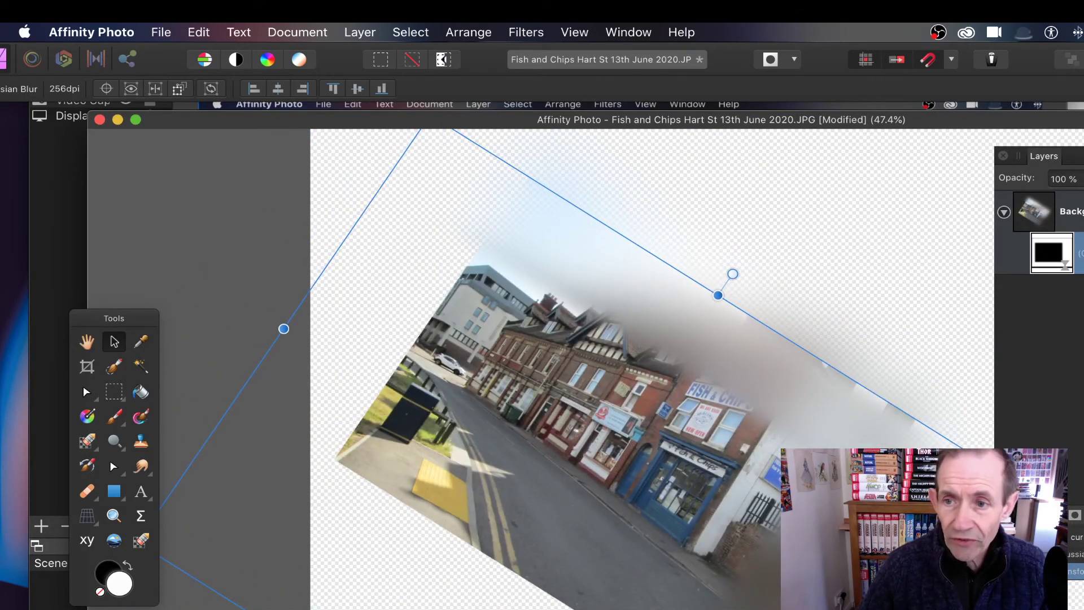
drag(697, 379, 834, 333)
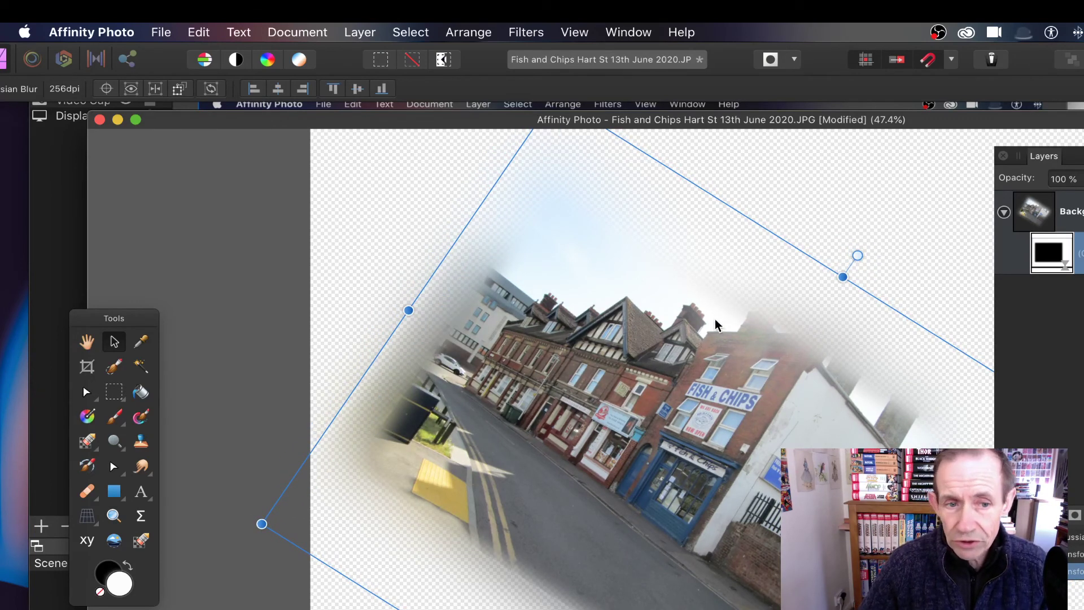
Nudge the blur layer up-left, then shift the Background photo left, rotate it about 60° counter-clockwise, and raise it
drag(716, 326, 706, 309)
click(1055, 211)
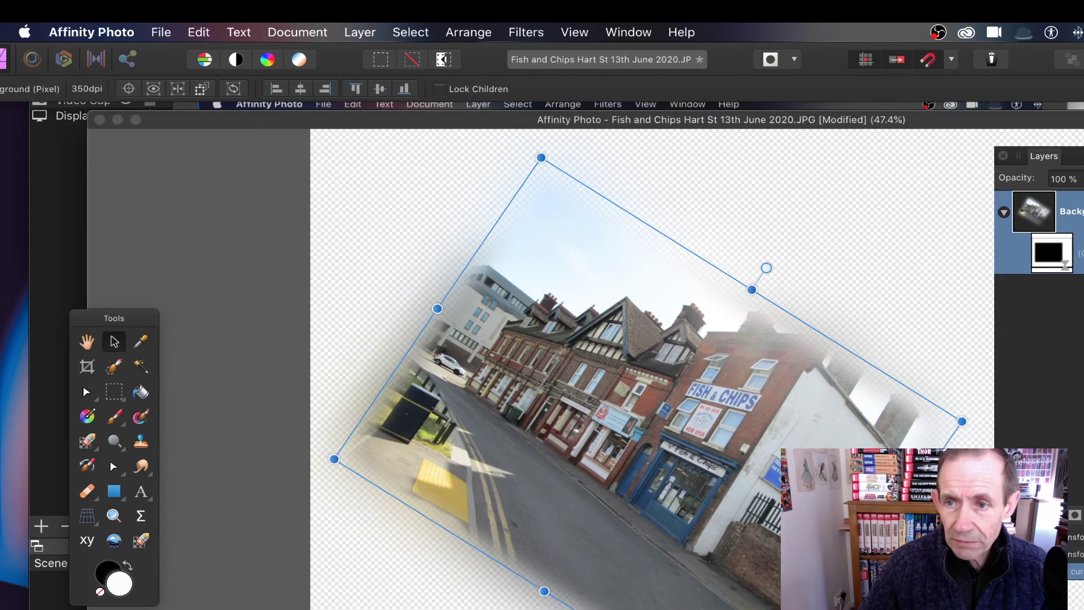
drag(630, 289, 542, 303)
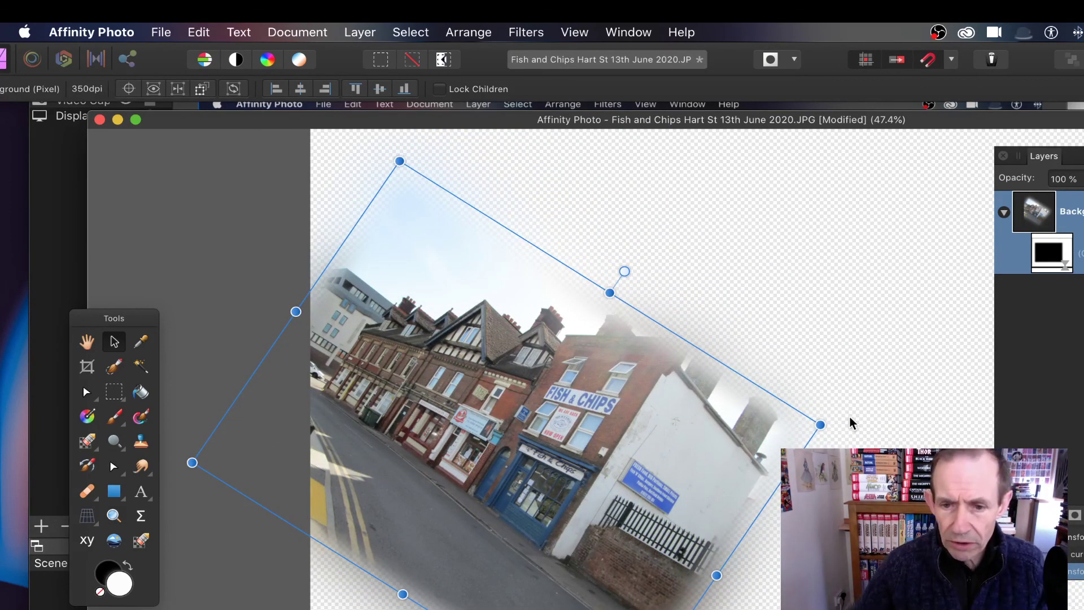
drag(827, 420, 634, 127)
drag(582, 376, 615, 281)
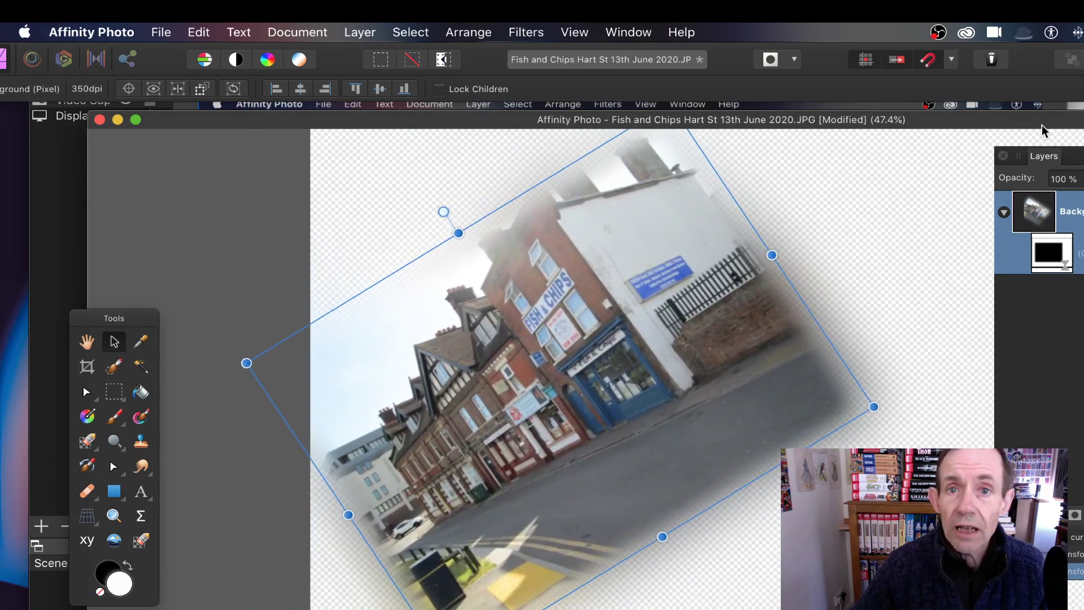